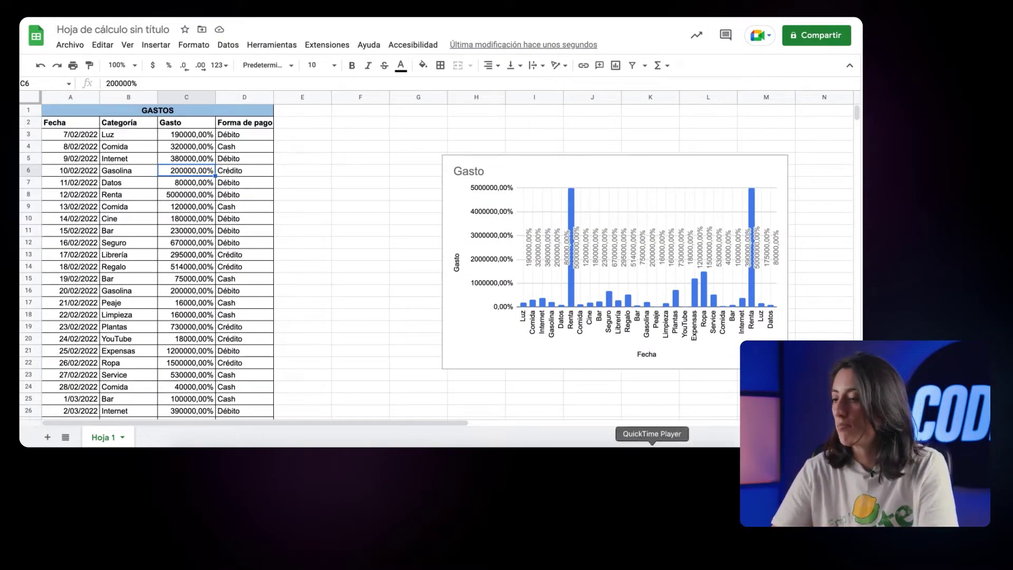
# Step: Select the Gasto column chart and reposition it beside the GASTOS expense table
pyautogui.click(569, 200)
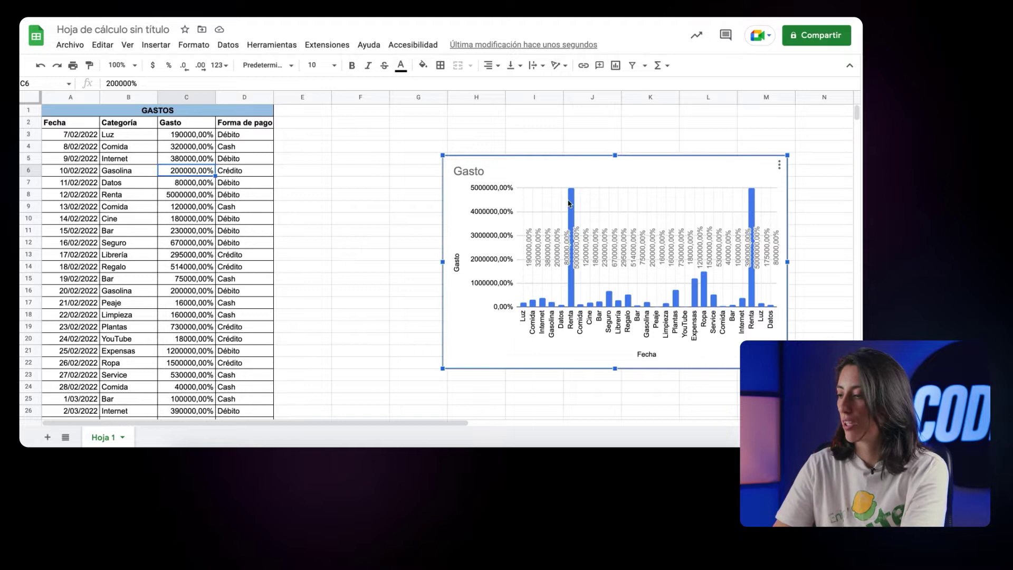
pyautogui.scroll(-1, 163, 248)
pyautogui.scroll(-5, 164, 248)
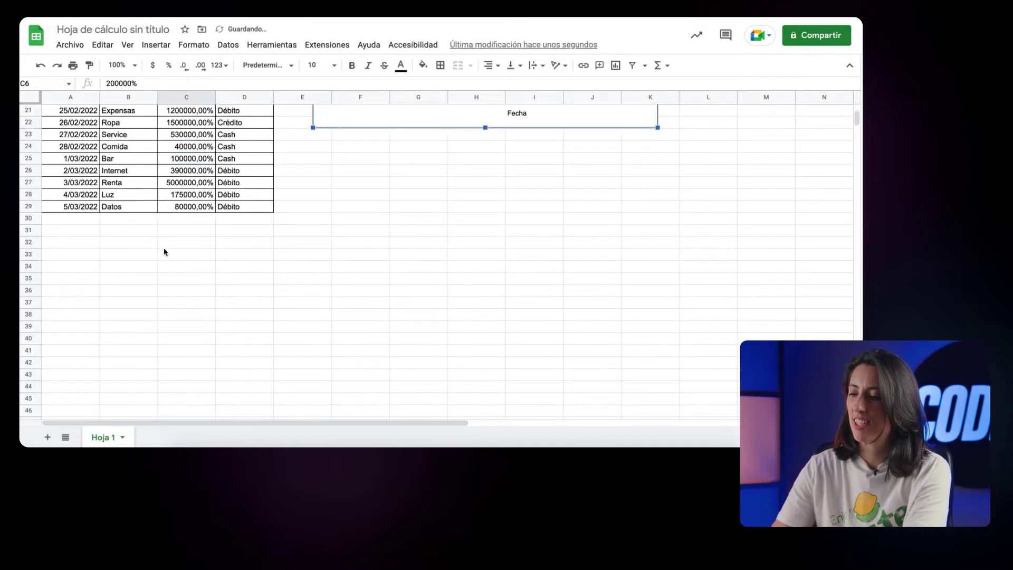
pyautogui.scroll(-2, 164, 248)
pyautogui.scroll(-1, 164, 252)
pyautogui.scroll(6, 163, 252)
pyautogui.scroll(1, 164, 253)
pyautogui.scroll(-3, 165, 252)
pyautogui.scroll(5, 165, 252)
pyautogui.scroll(1, 165, 252)
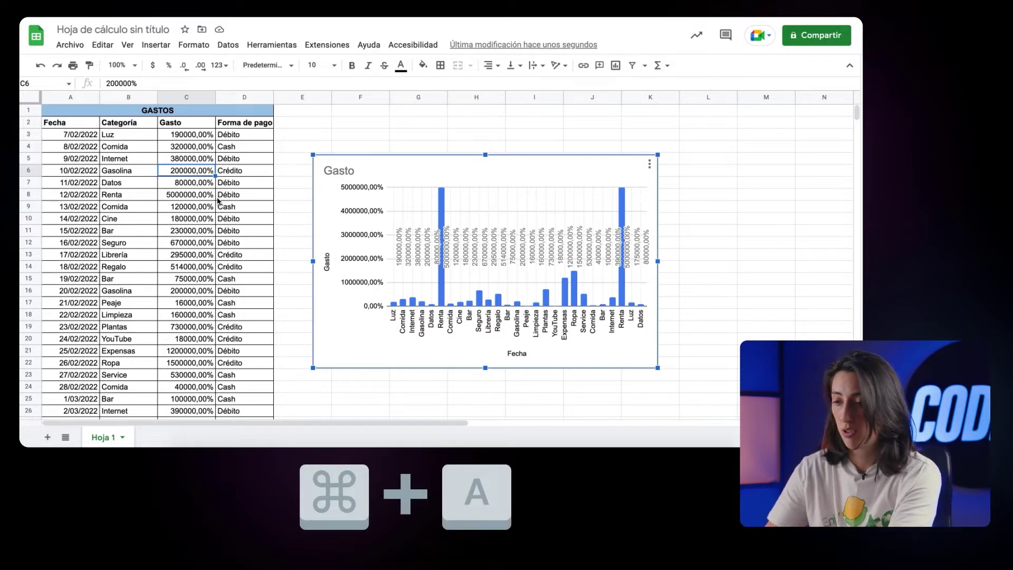
# Step: Insert a new chart from the whole GASTOS data range as a Gráfico de tabla
pyautogui.click(176, 224)
pyautogui.hotkey('ctrl', 'a')
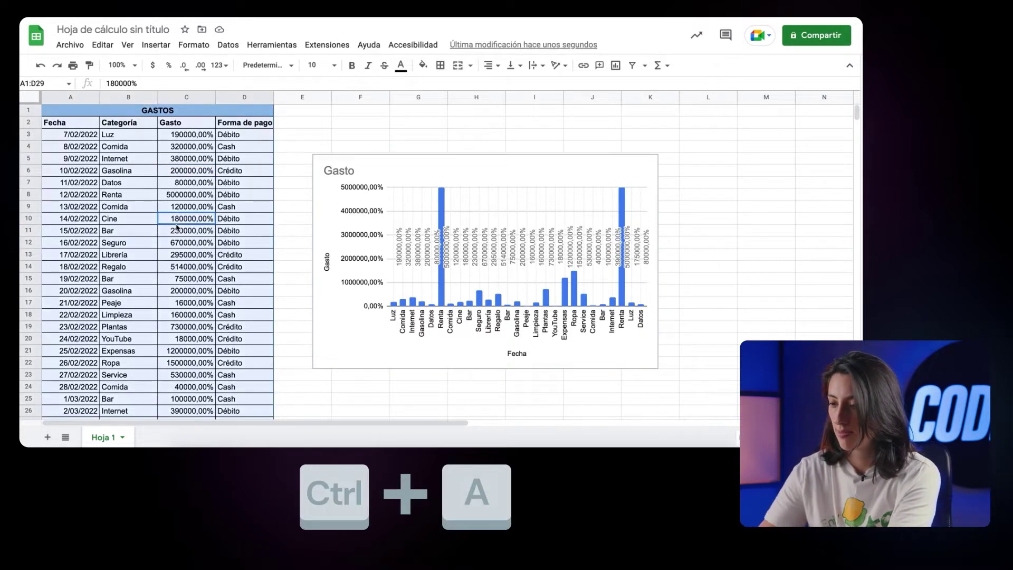
pyautogui.click(156, 45)
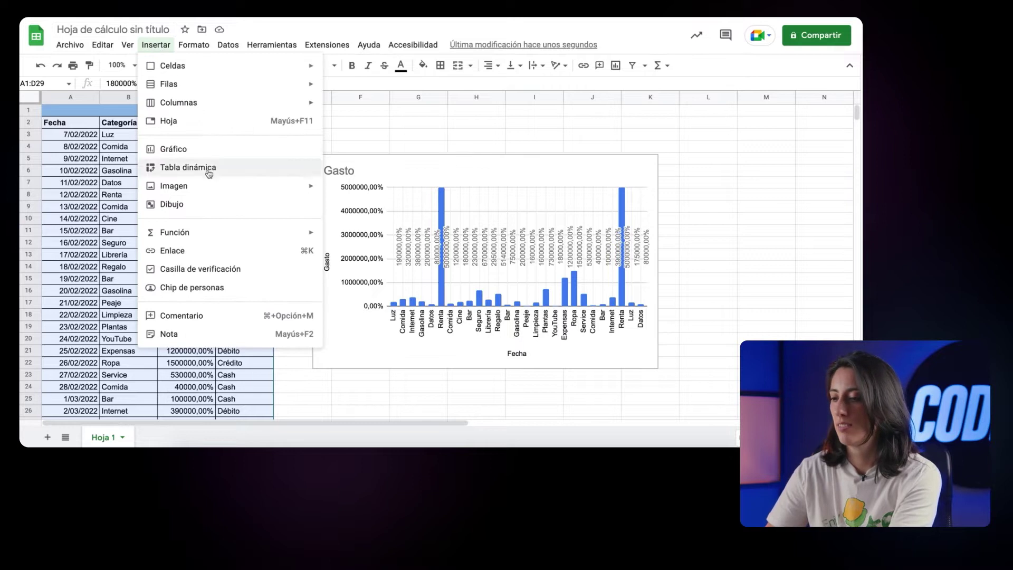
pyautogui.click(204, 150)
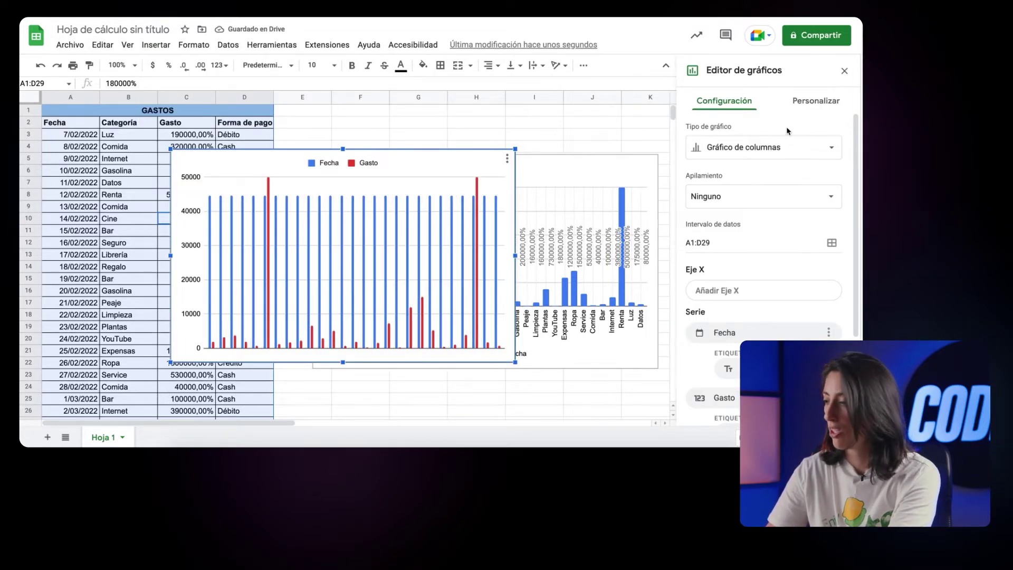
pyautogui.click(786, 147)
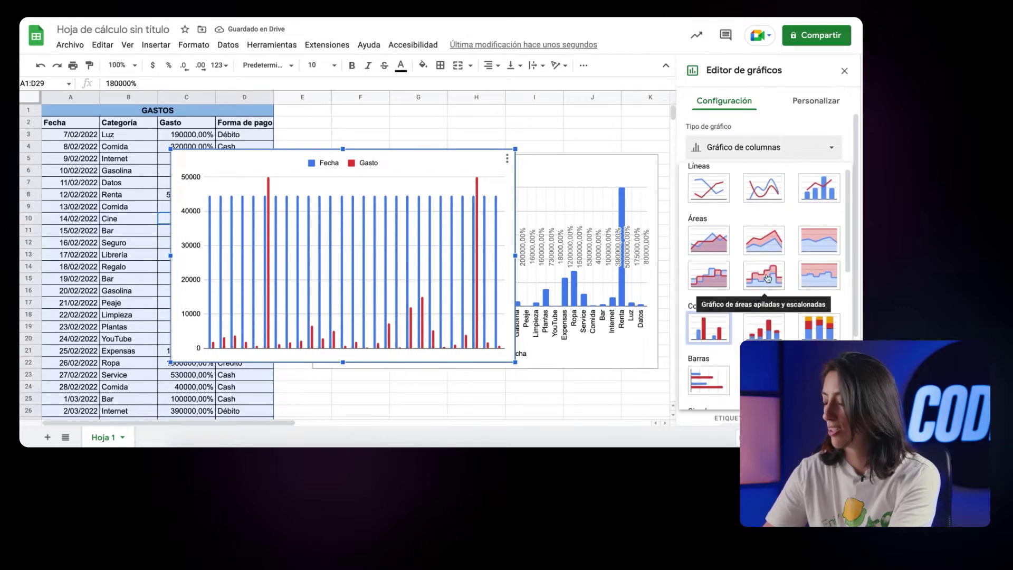
pyautogui.scroll(-10, 767, 278)
pyautogui.click(704, 390)
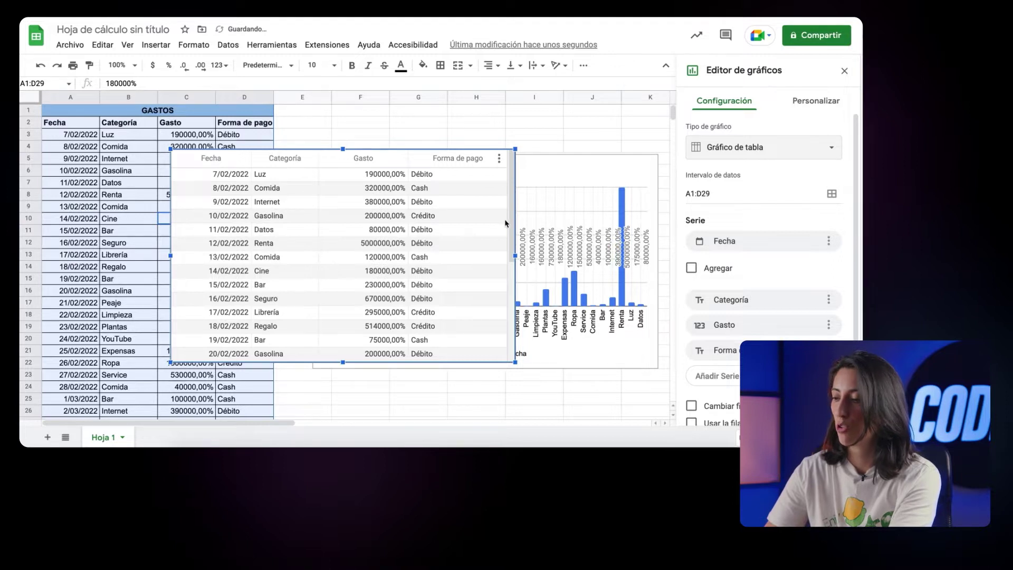
# Step: Move the table chart and sort it by Fecha, newest first
pyautogui.moveTo(511, 225); pyautogui.dragTo(513, 306)
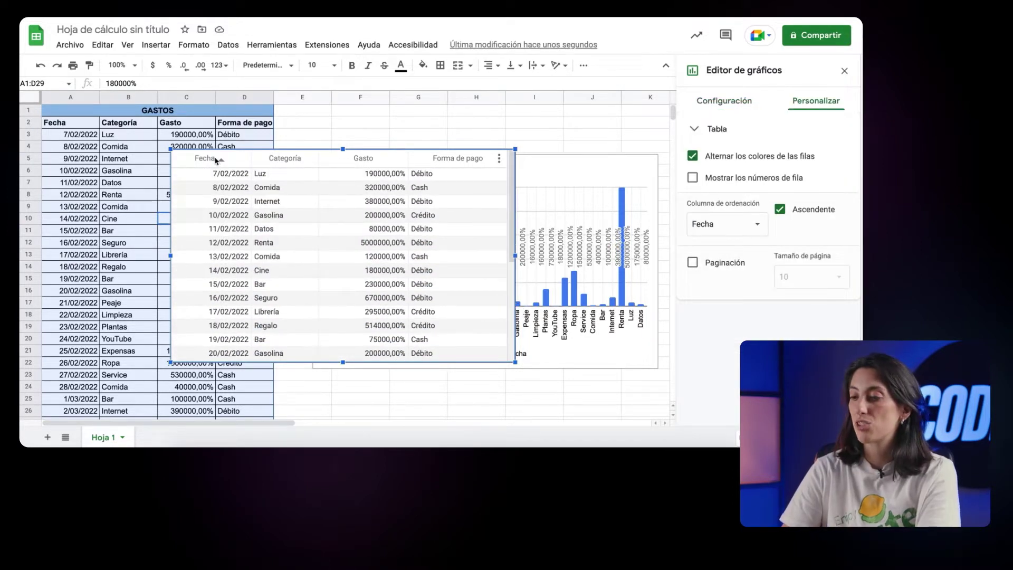
pyautogui.click(215, 159)
pyautogui.click(282, 160)
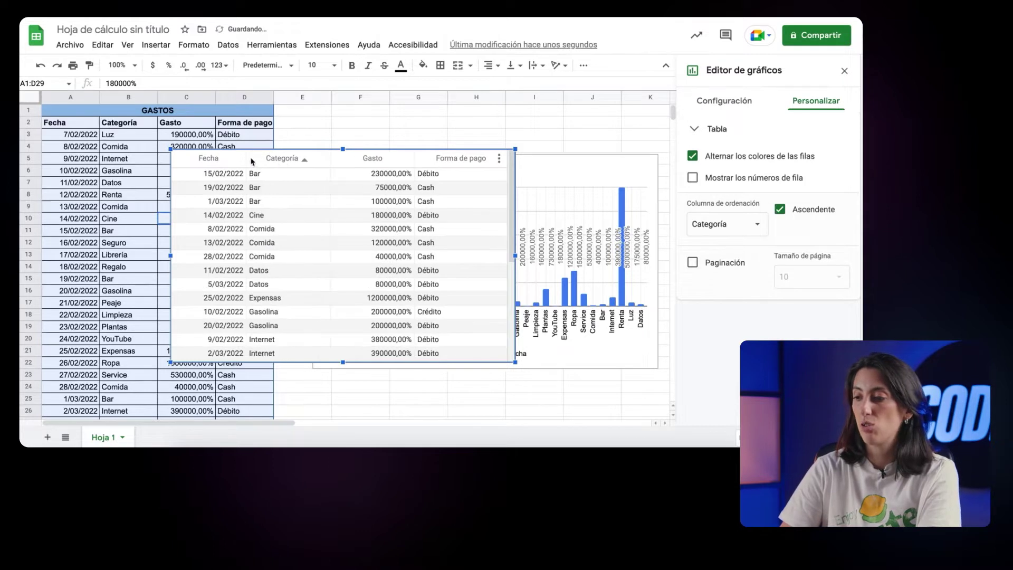
pyautogui.click(216, 159)
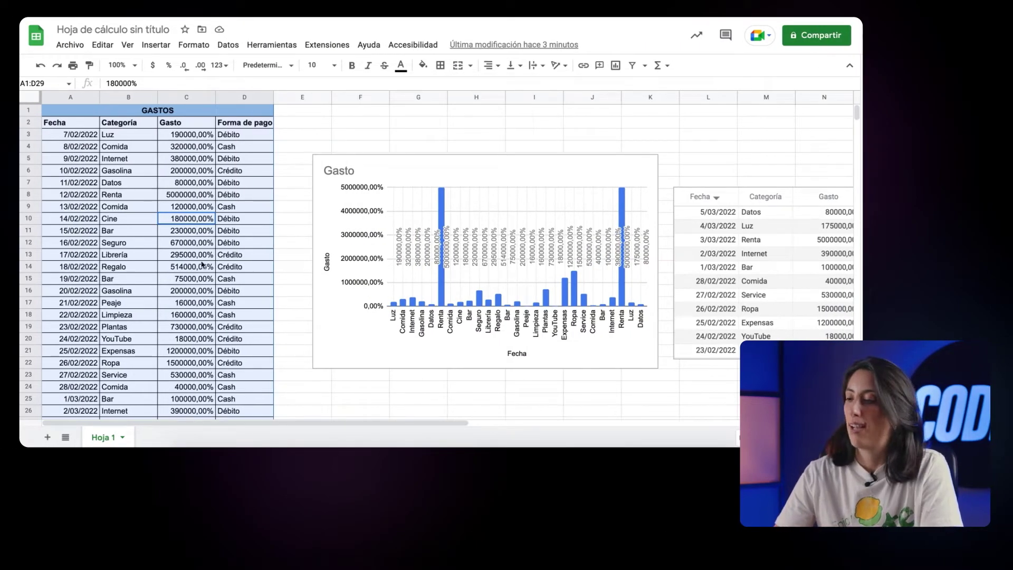
# Step: Check the Comida entries in rows 4 and 9, then select the Gasto column chart
pyautogui.click(236, 183)
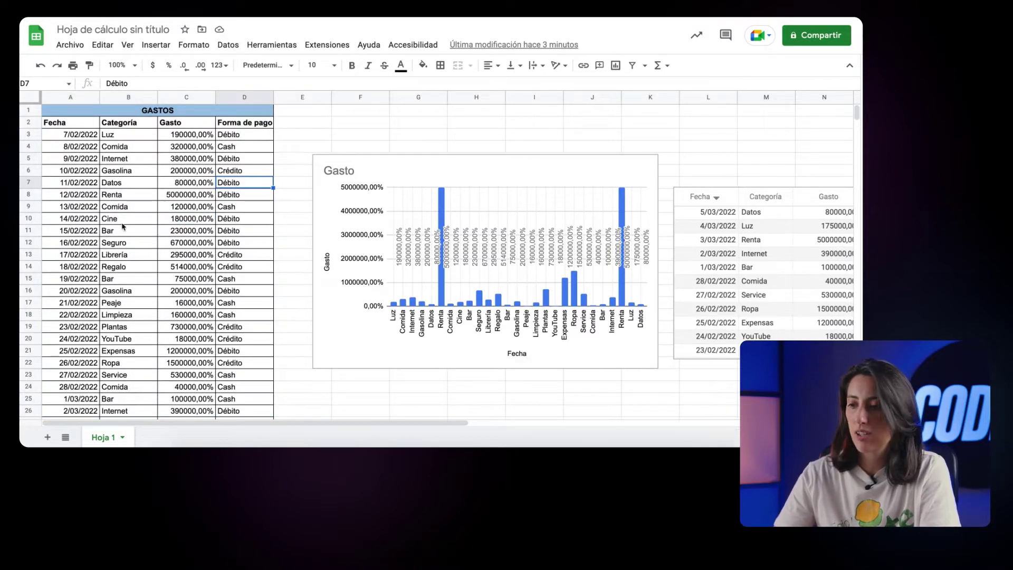
pyautogui.click(128, 149)
pyautogui.click(131, 206)
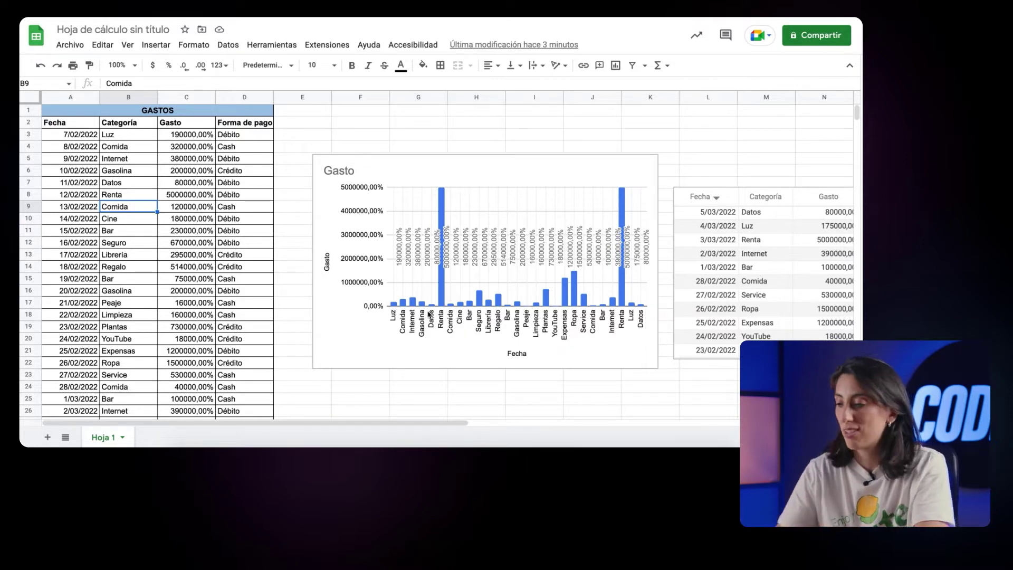
pyautogui.click(463, 243)
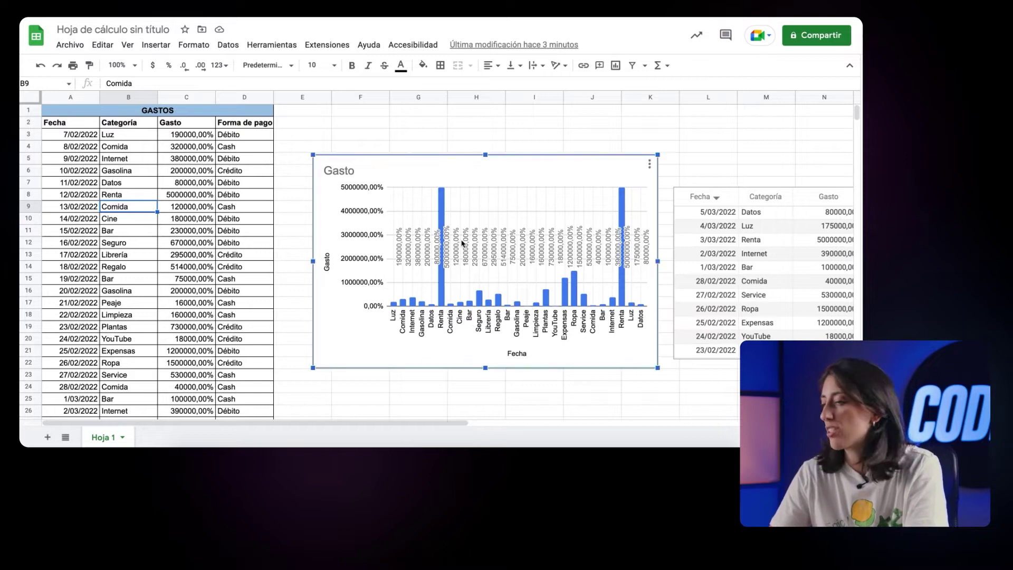
# Step: Tick Agregar in the Gasto chart's Configuración settings to total expenses per category as a line chart
pyautogui.rightClick(436, 207)
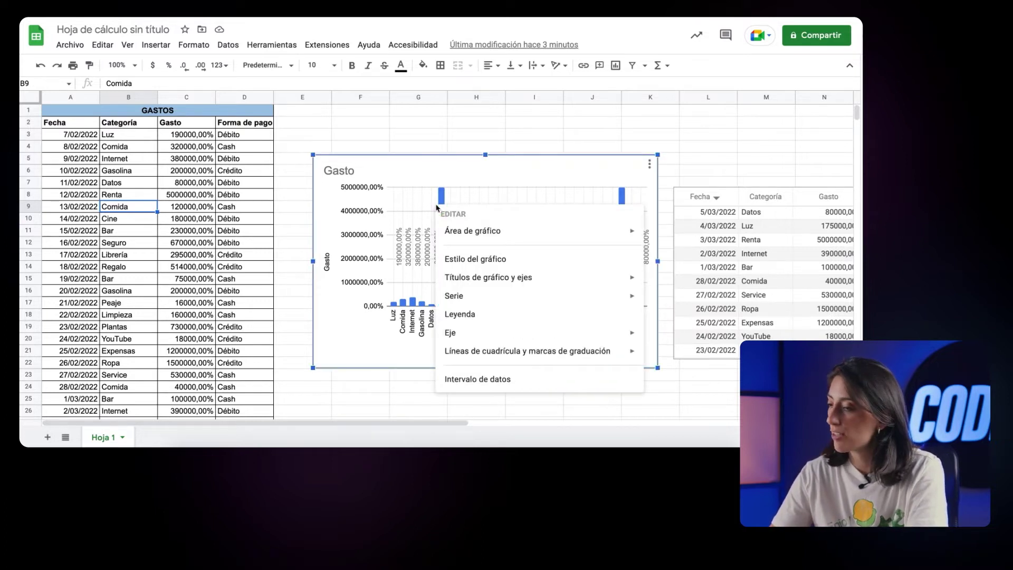
pyautogui.click(475, 259)
pyautogui.click(729, 107)
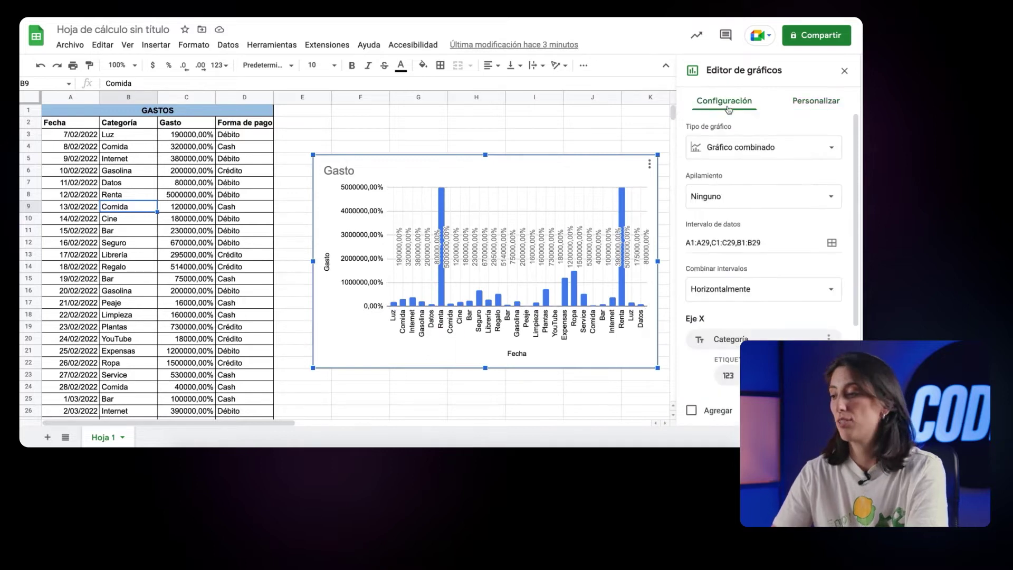
pyautogui.scroll(-2, 730, 260)
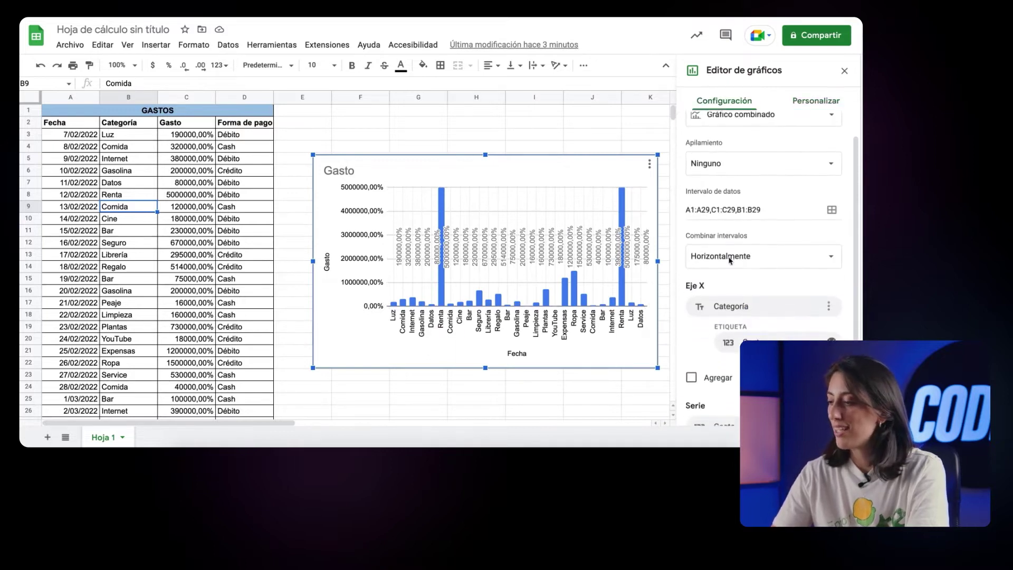
pyautogui.click(691, 379)
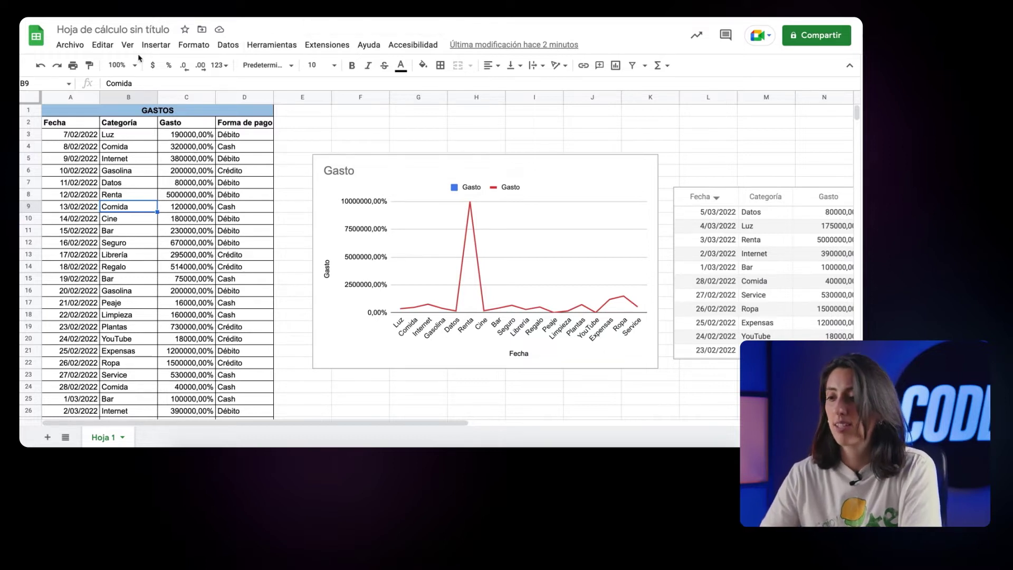
pyautogui.click(74, 46)
pyautogui.moveTo(93, 150)
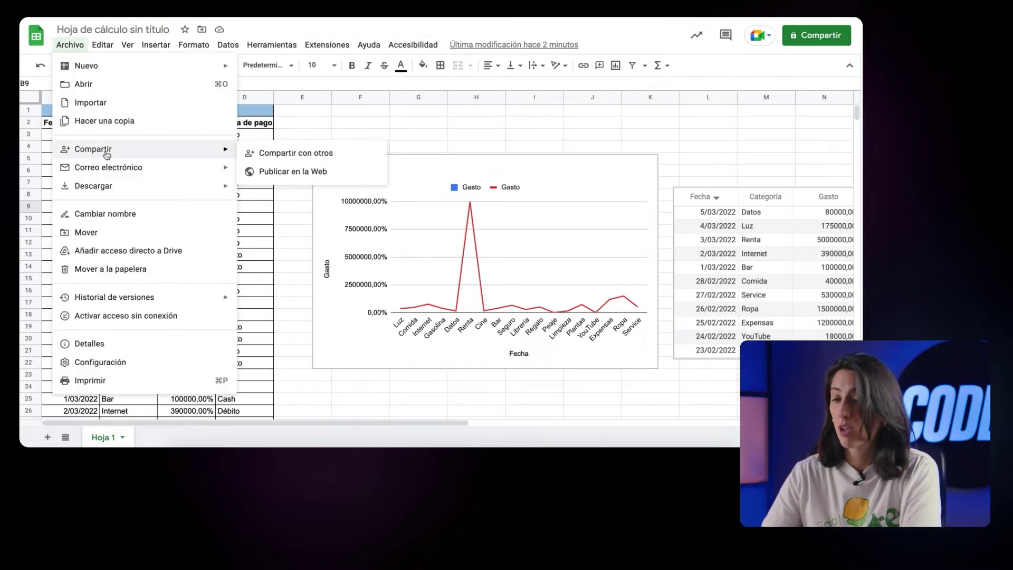
pyautogui.click(297, 176)
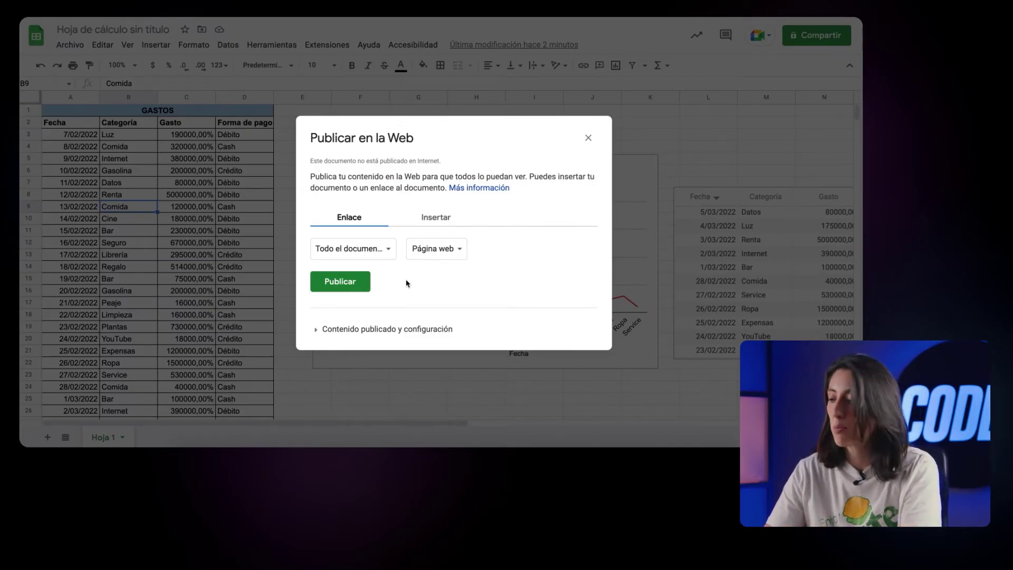
pyautogui.click(316, 332)
pyautogui.click(405, 291)
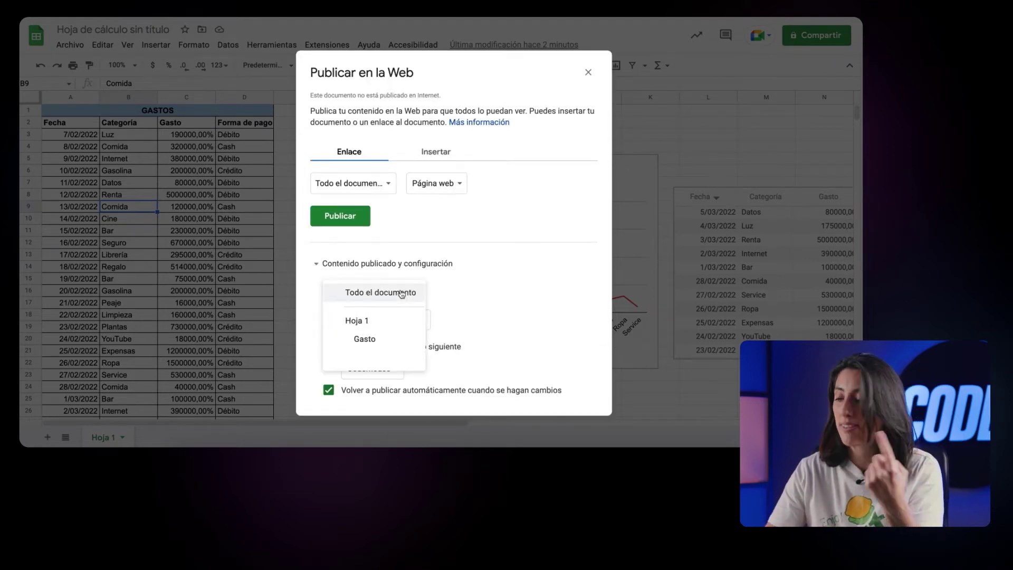
pyautogui.click(462, 281)
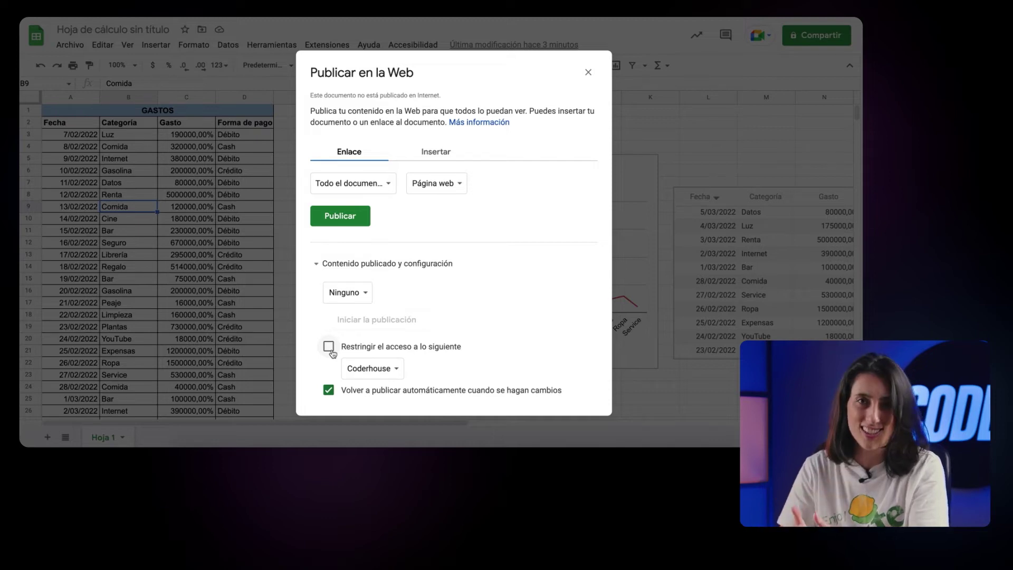
pyautogui.click(329, 347)
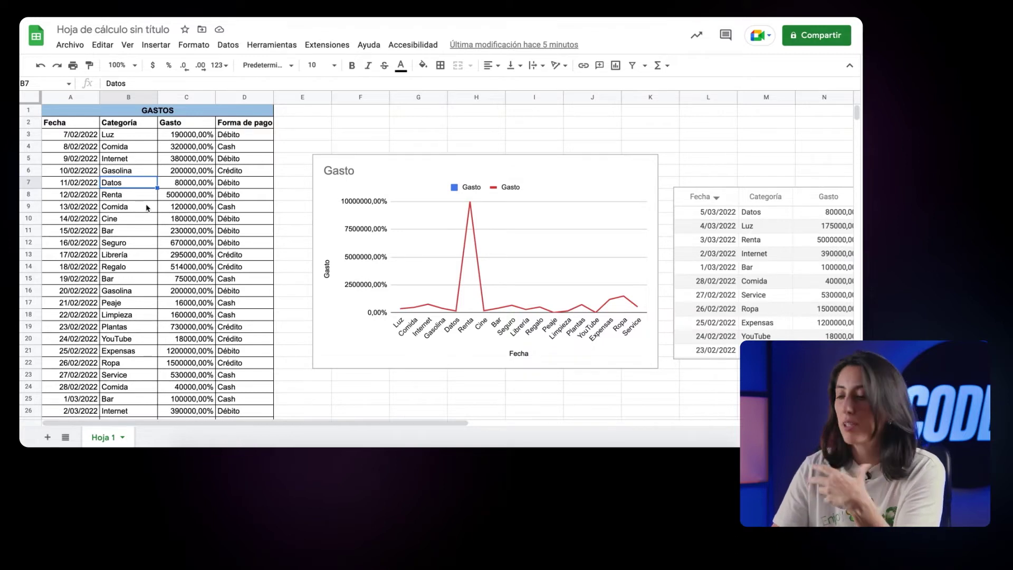
# Step: Open Estadísticas de columna for the Categoría column and scroll through its charts
pyautogui.click(204, 194)
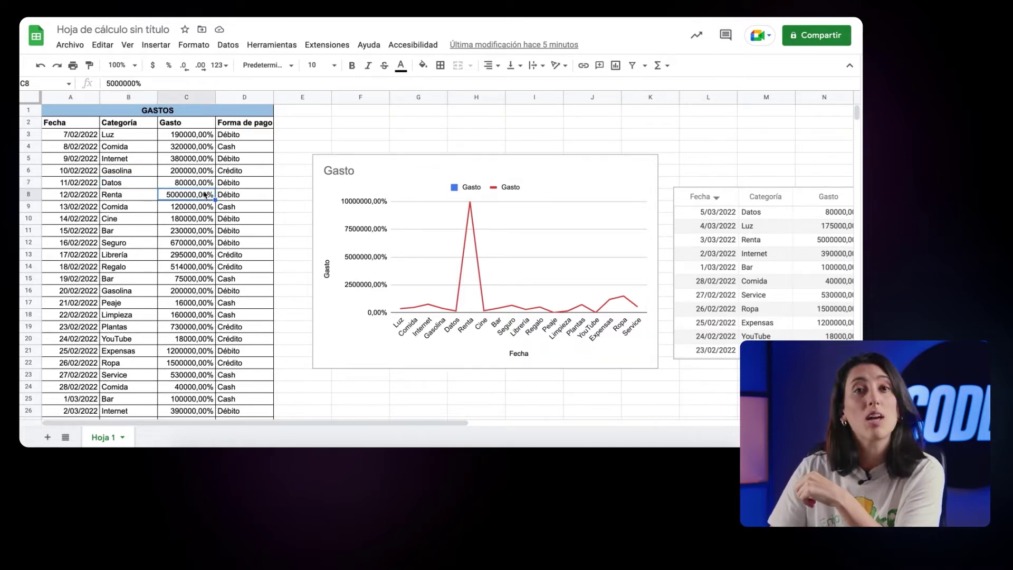
pyautogui.click(125, 220)
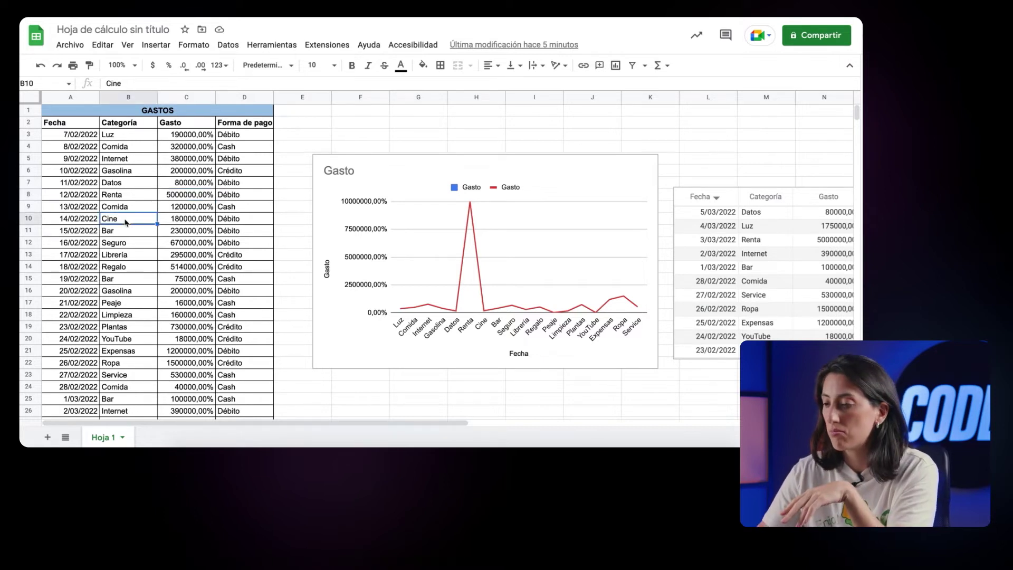
pyautogui.click(228, 45)
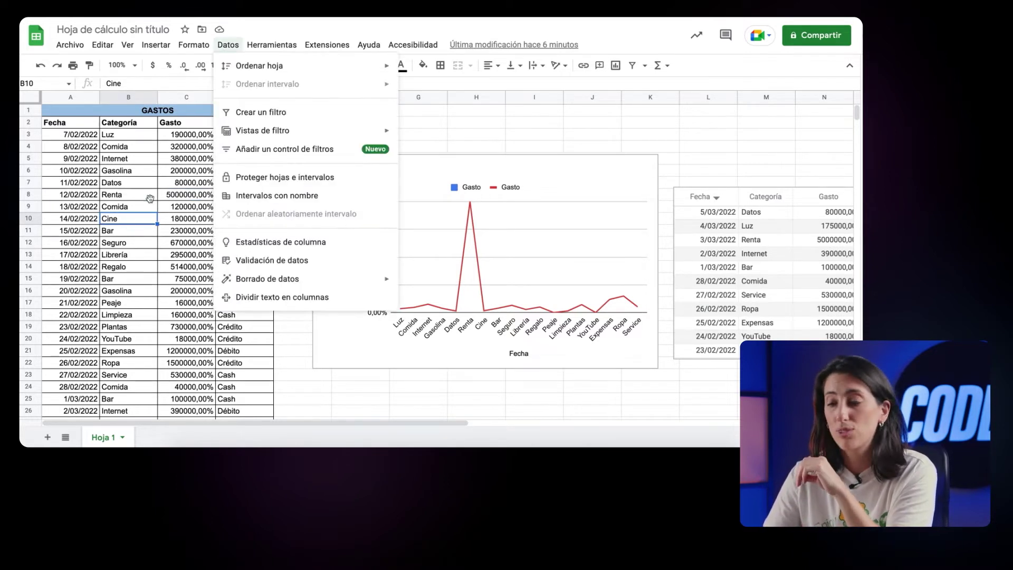
pyautogui.click(272, 242)
pyautogui.moveTo(781, 269)
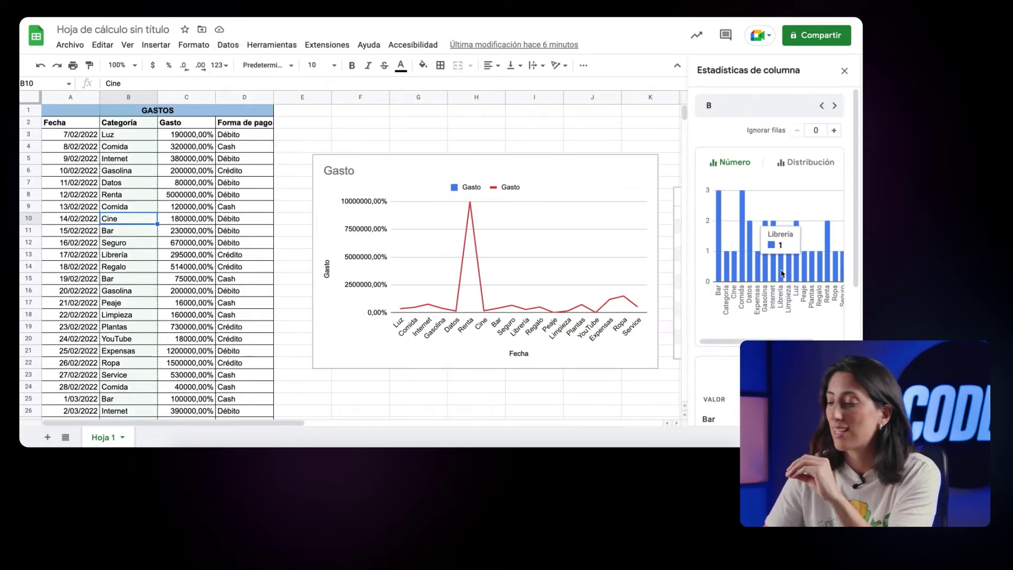
pyautogui.scroll(-2, 782, 273)
pyautogui.scroll(-2, 782, 273)
pyautogui.scroll(-2, 782, 273)
pyautogui.scroll(-2, 782, 273)
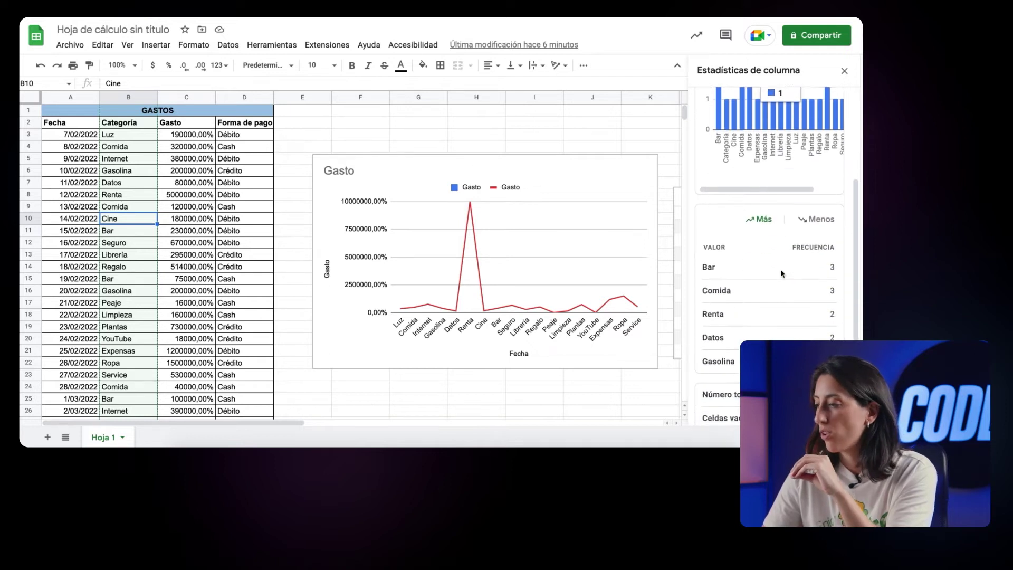
pyautogui.scroll(-2, 782, 273)
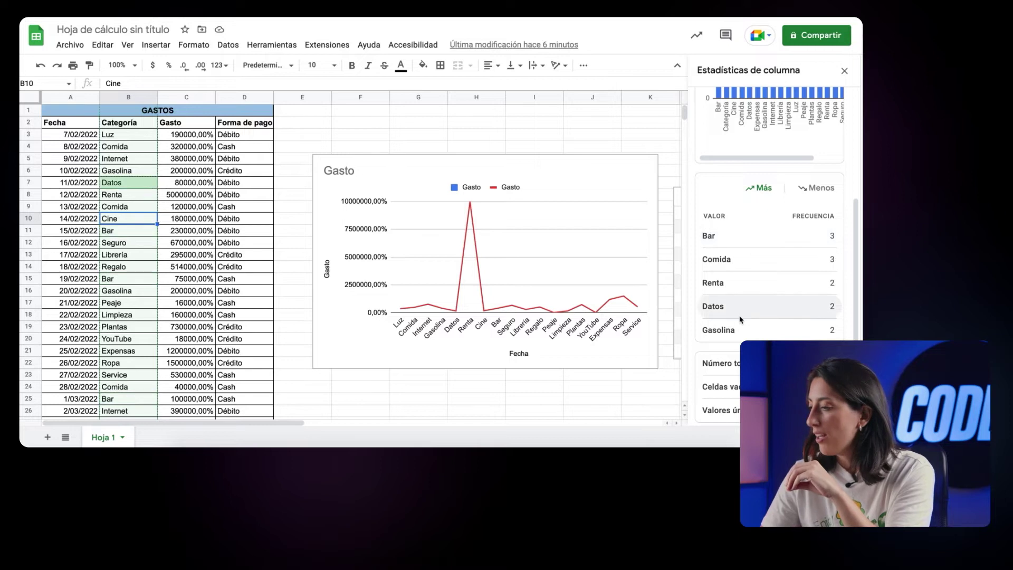
pyautogui.scroll(-2, 739, 317)
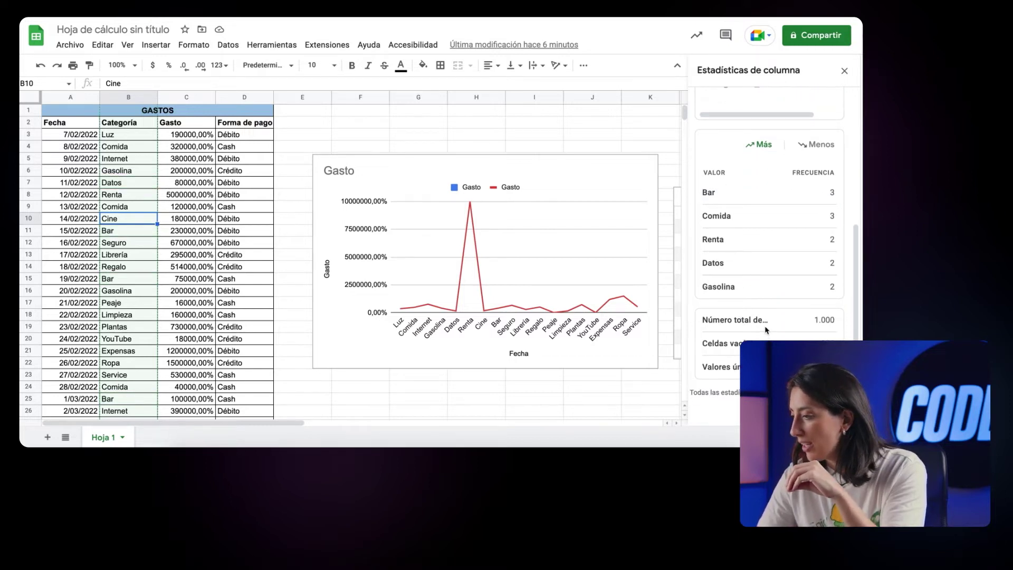
pyautogui.scroll(2, 764, 321)
pyautogui.scroll(3, 763, 321)
pyautogui.scroll(2, 790, 247)
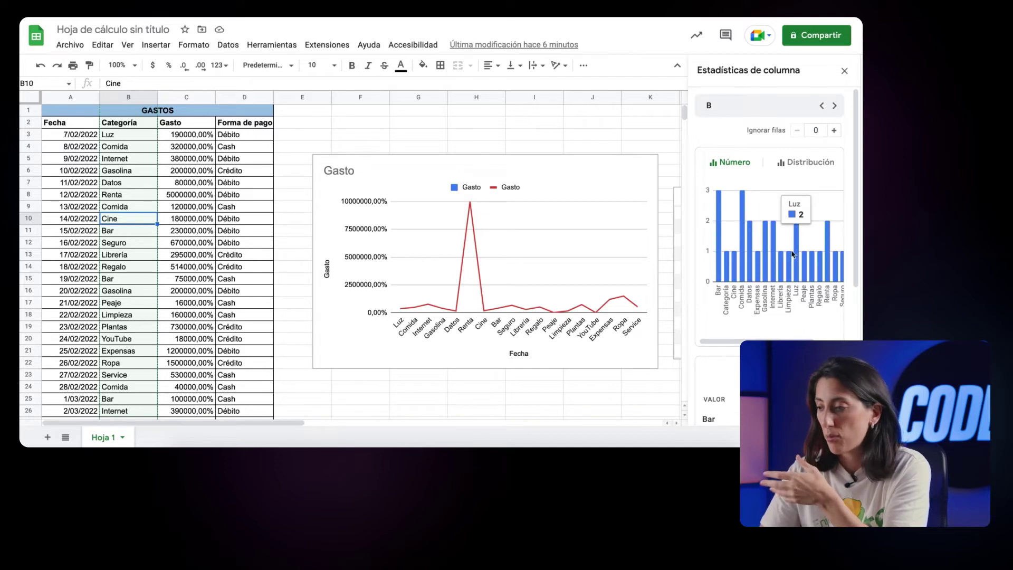
# Step: Compare the statistics for the Gasto, Fecha and Categoría columns, ending on Gasto
pyautogui.click(187, 222)
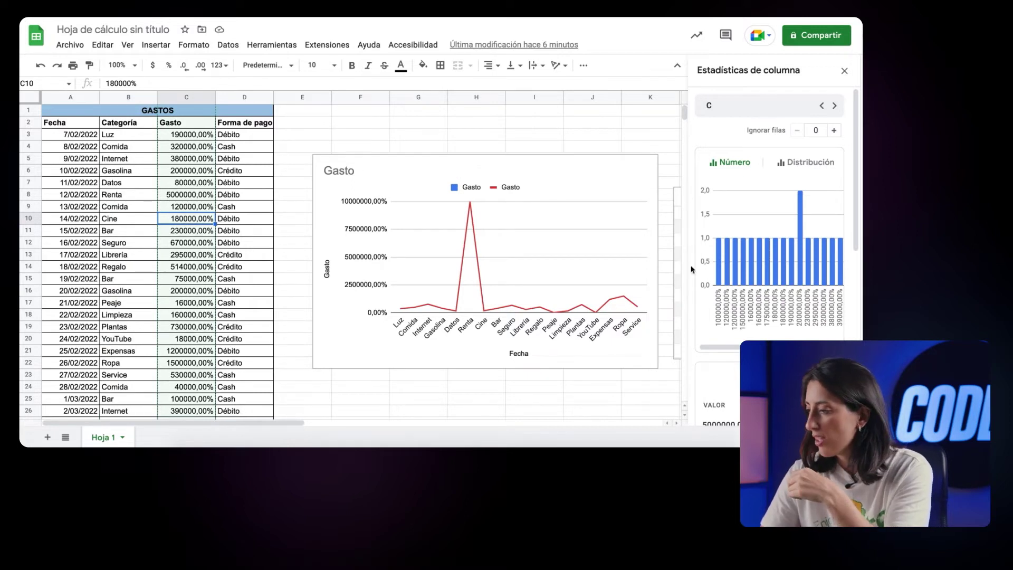
pyautogui.scroll(-3, 753, 284)
pyautogui.scroll(-3, 753, 283)
pyautogui.scroll(1, 753, 284)
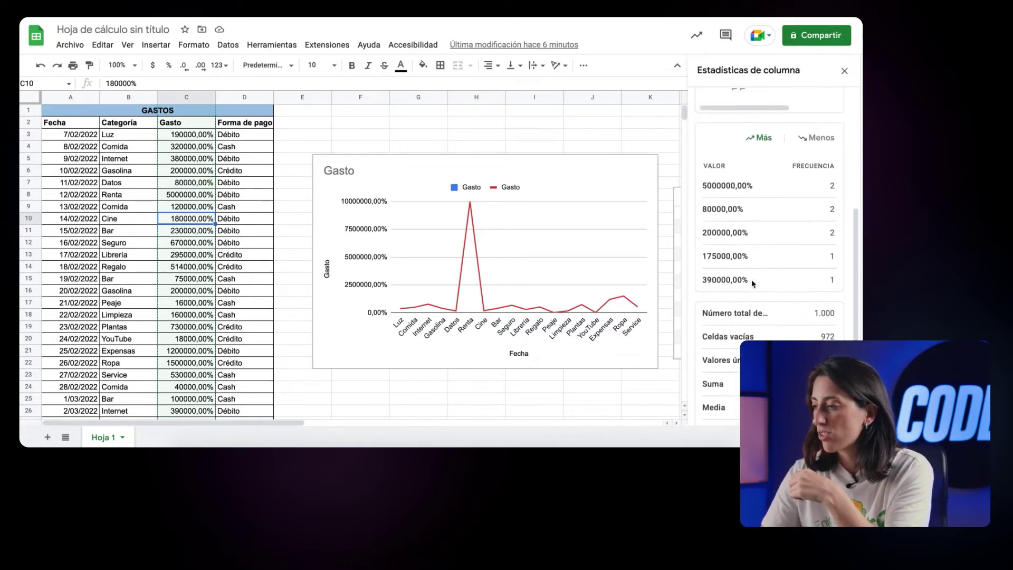
pyautogui.scroll(5, 753, 283)
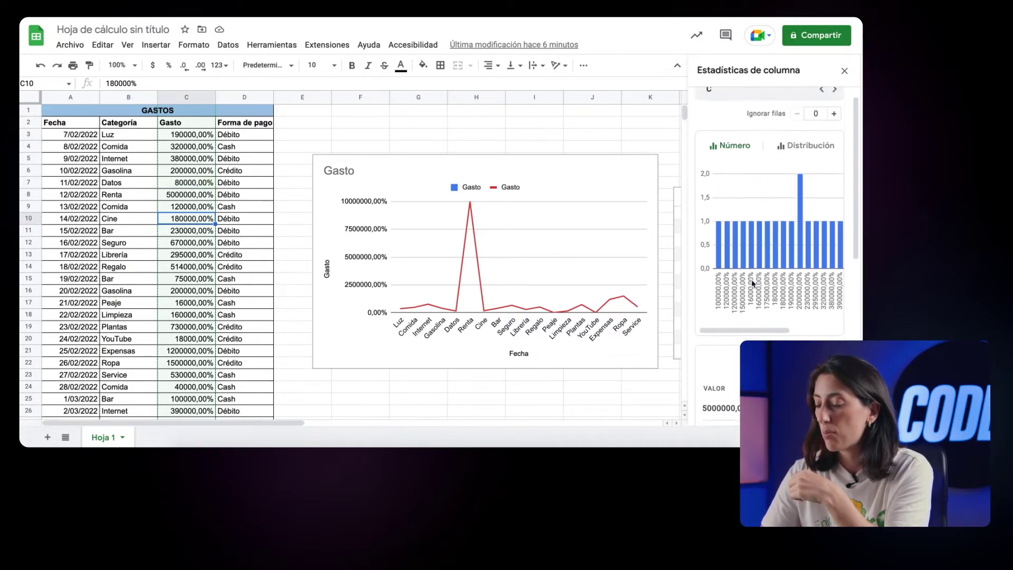
pyautogui.click(75, 232)
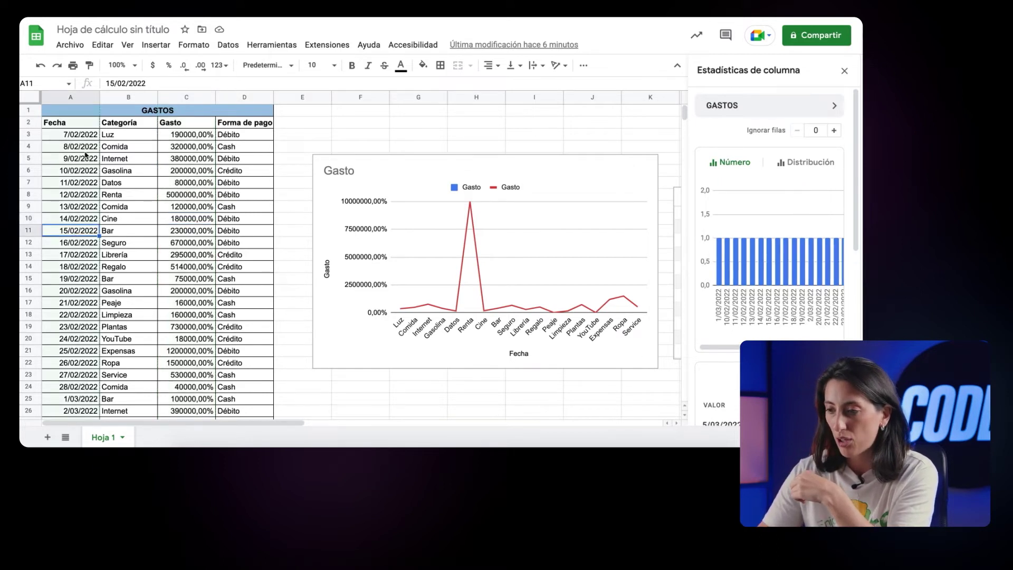
pyautogui.click(135, 220)
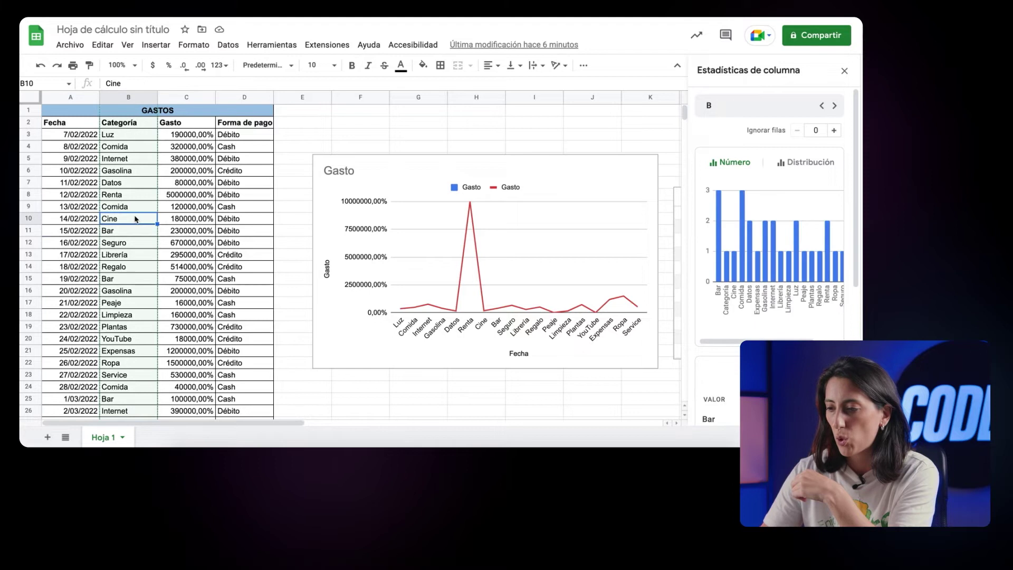
pyautogui.click(186, 223)
# Step: View Forma de pago statistics and inspect stored Fecha values like 8/02/2022
pyautogui.click(243, 223)
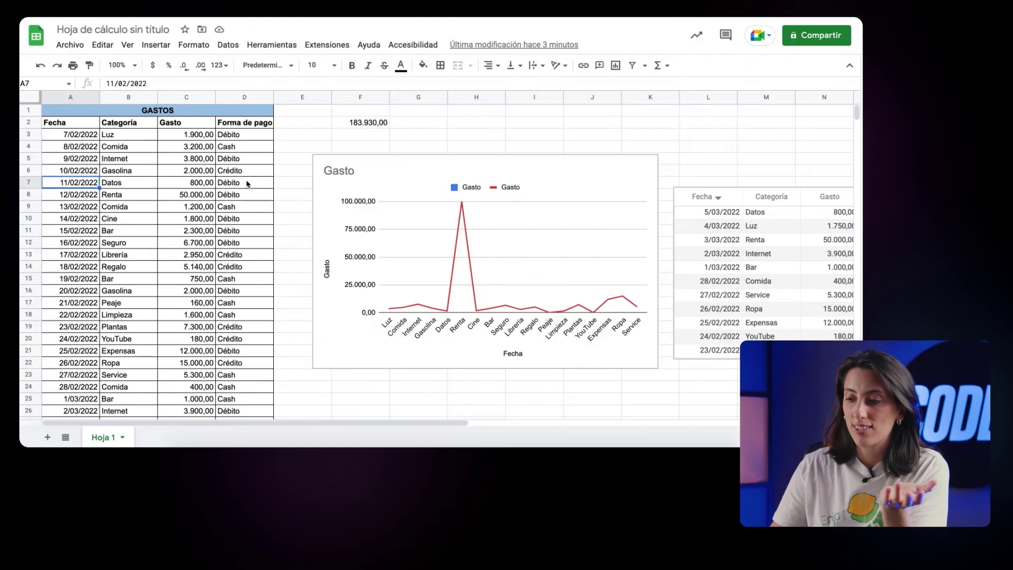
pyautogui.click(82, 149)
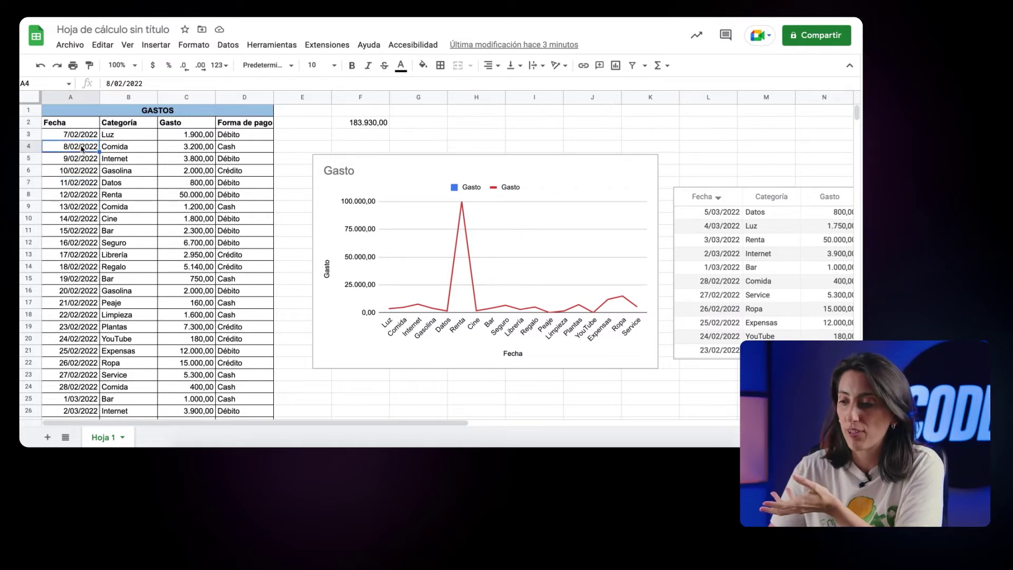
pyautogui.click(83, 256)
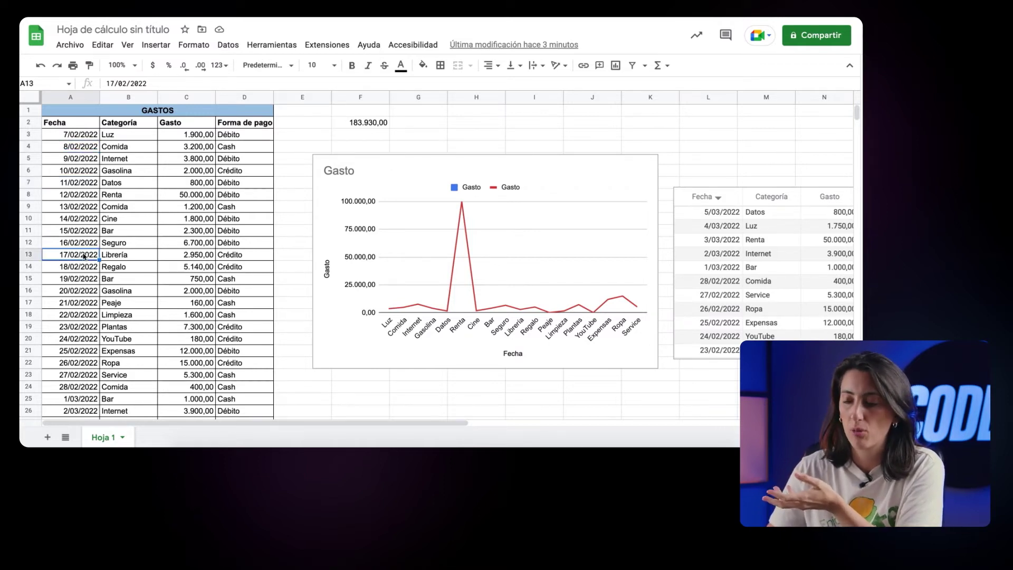
pyautogui.click(74, 148)
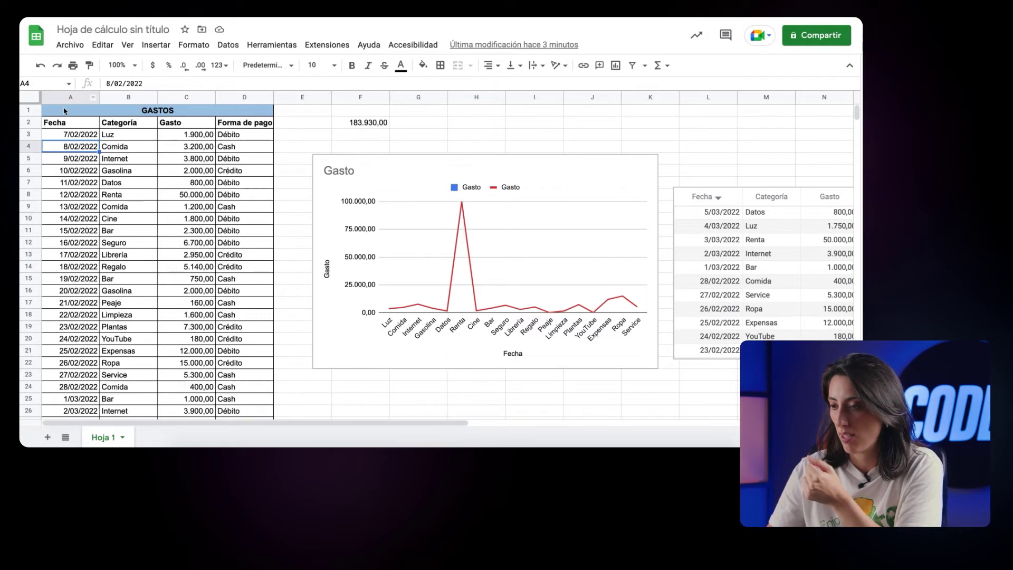
# Step: Select column A and check its Fecha number format under Formato > Número
pyautogui.click(64, 97)
pyautogui.click(194, 44)
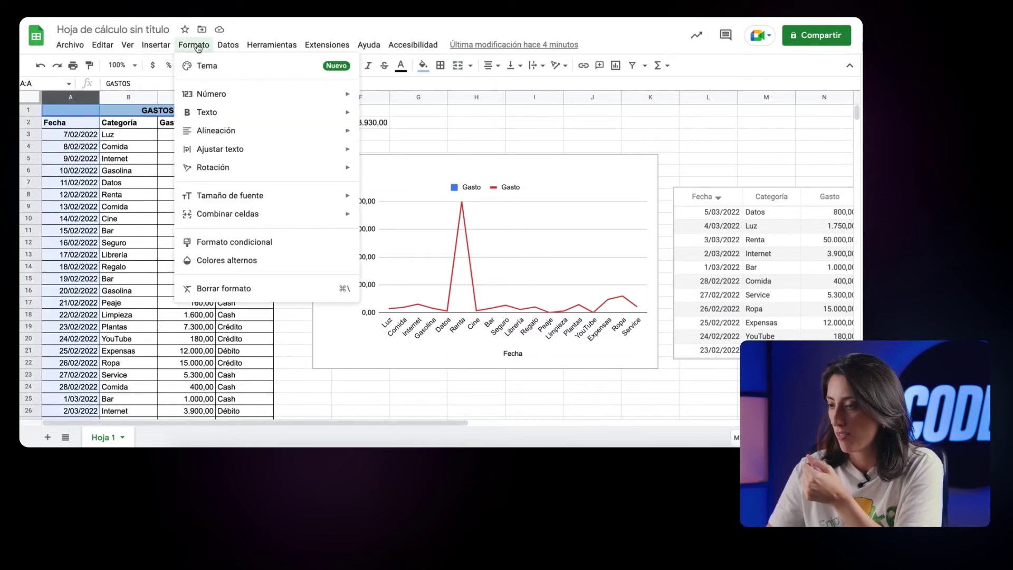
pyautogui.moveTo(211, 93)
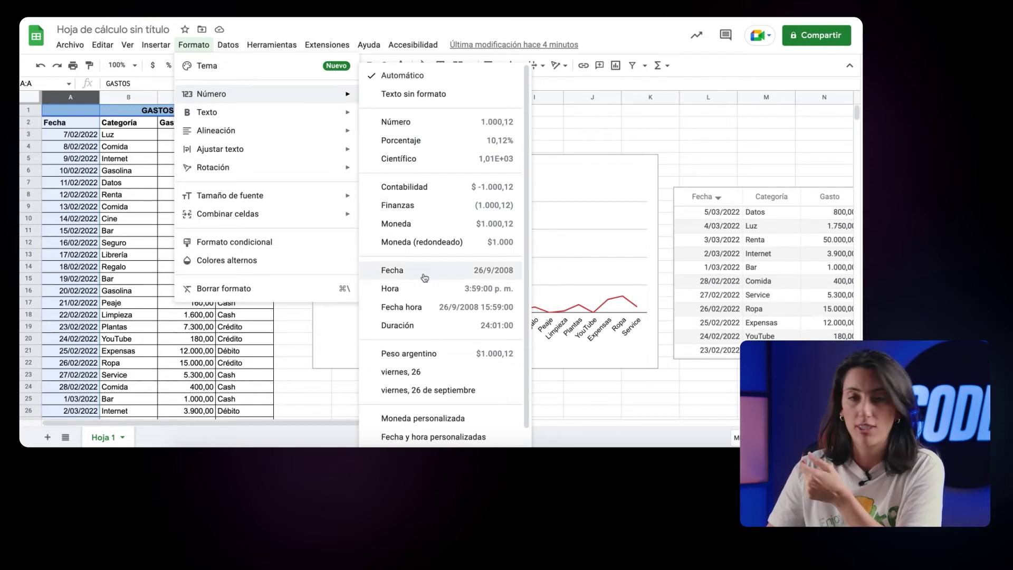
pyautogui.click(78, 182)
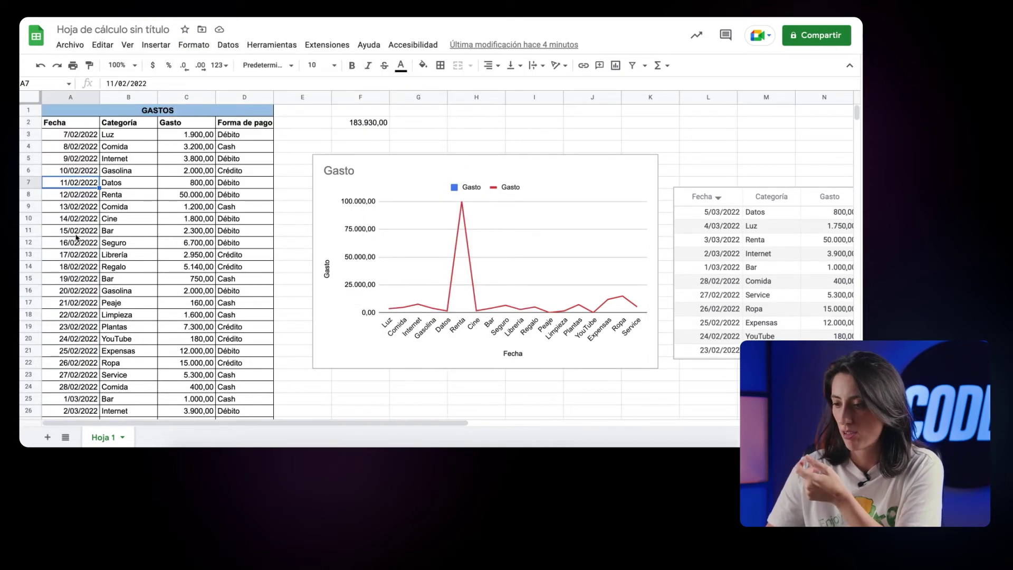
pyautogui.scroll(-5, 76, 237)
pyautogui.scroll(4, 77, 238)
pyautogui.scroll(1, 76, 237)
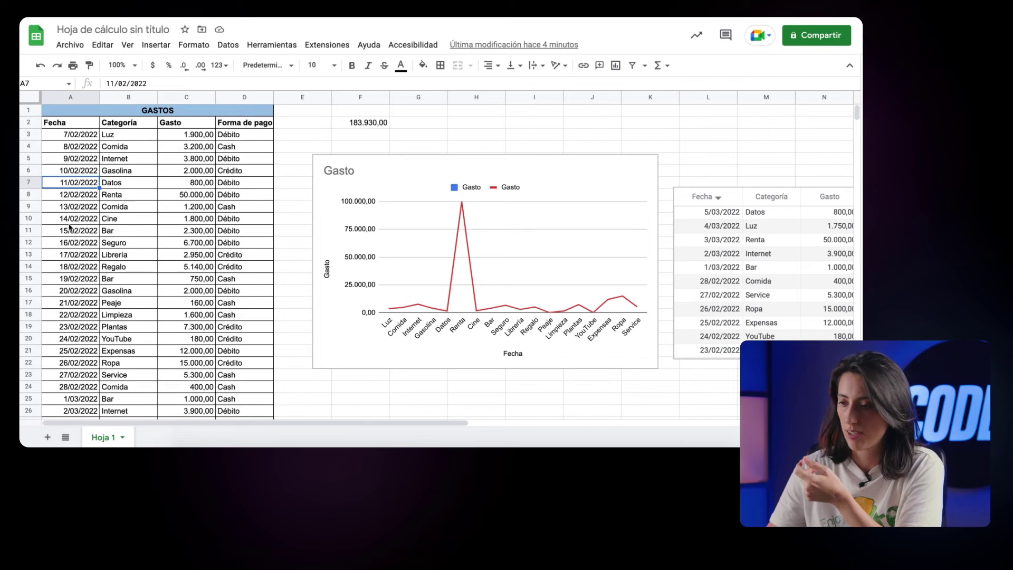
pyautogui.doubleClick(66, 221)
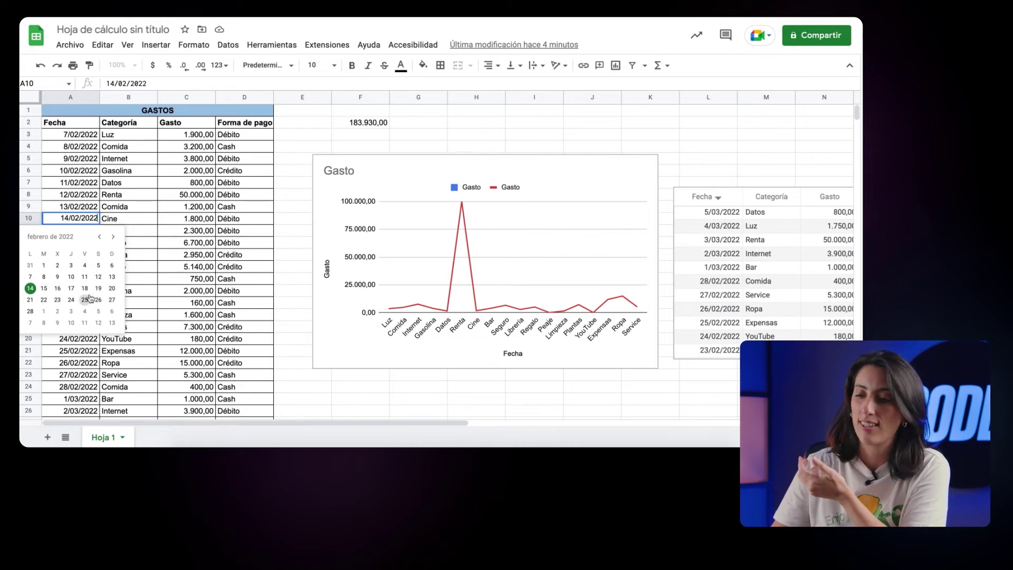
pyautogui.click(72, 187)
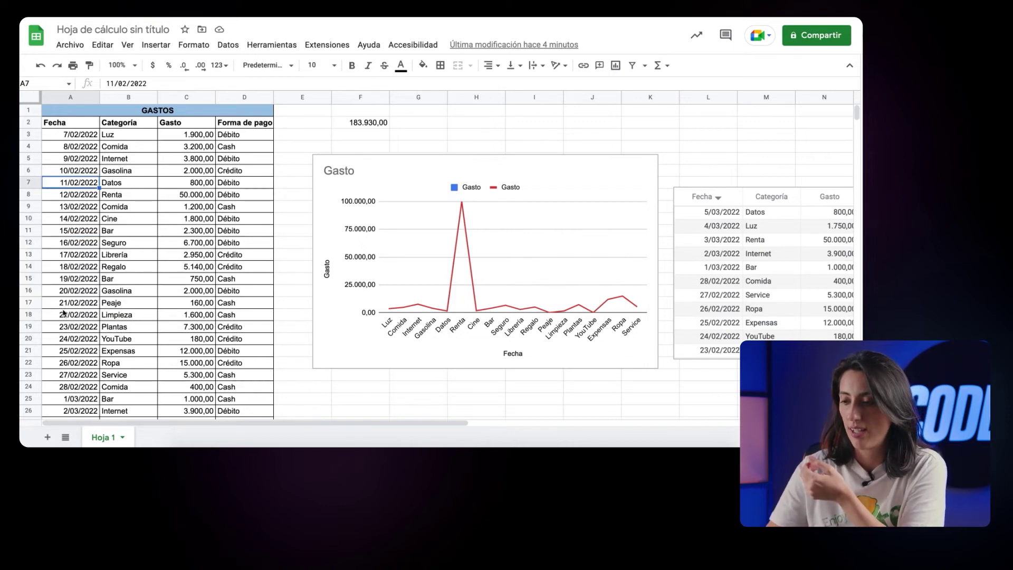
pyautogui.scroll(-5, 66, 309)
pyautogui.doubleClick(69, 301)
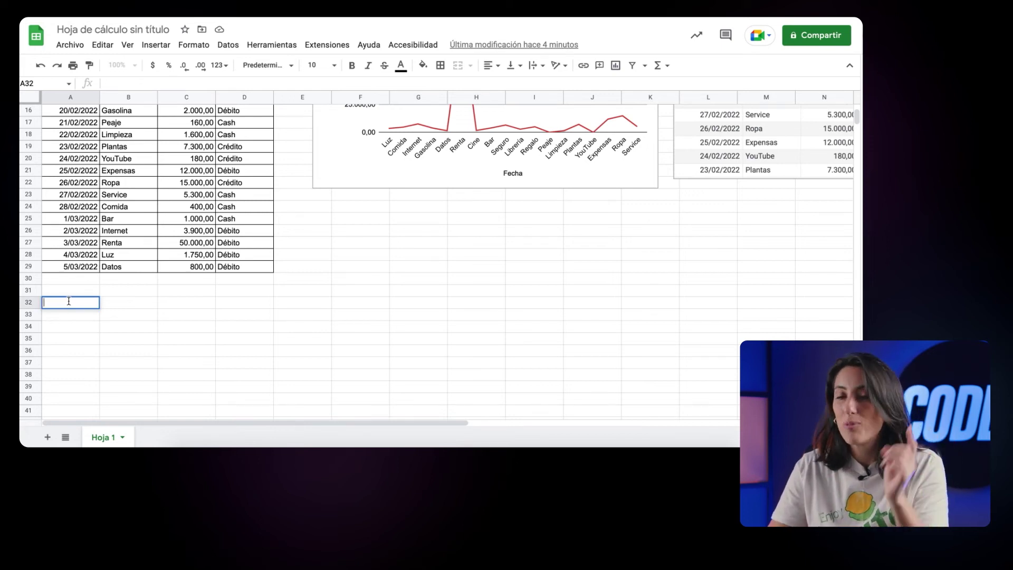
pyautogui.click(66, 280)
pyautogui.scroll(-4, 68, 338)
pyautogui.scroll(-6, 68, 347)
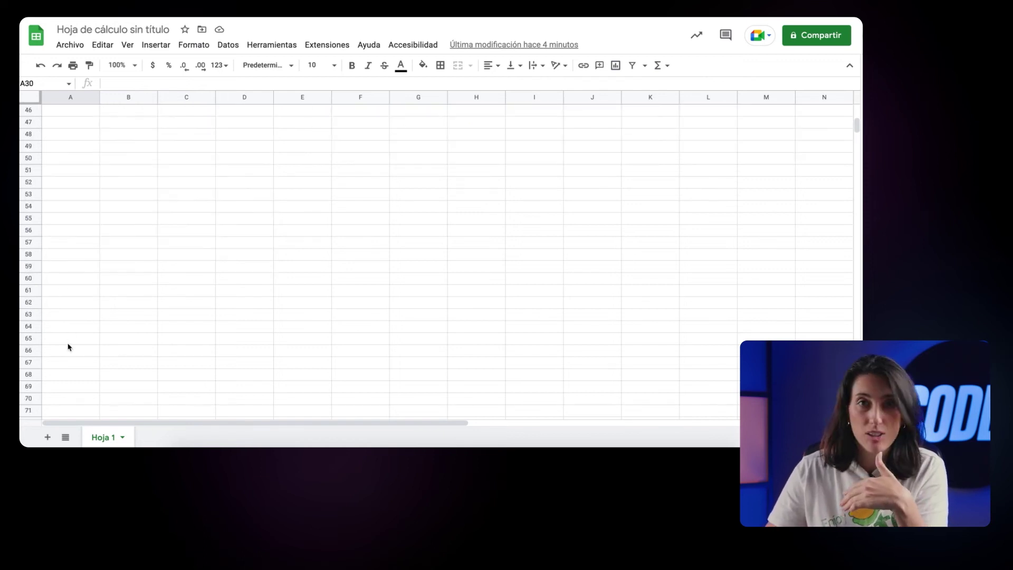
pyautogui.scroll(10, 69, 346)
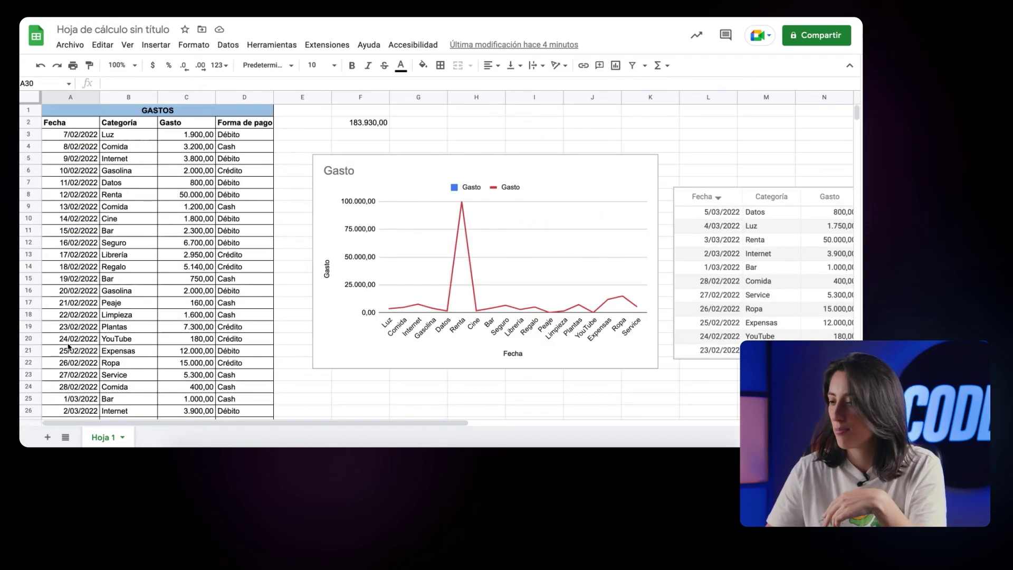
# Step: Add a validation rule on A1:A1000 requiring 'es una fecha válida' and rejecting invalid entries
pyautogui.click(70, 98)
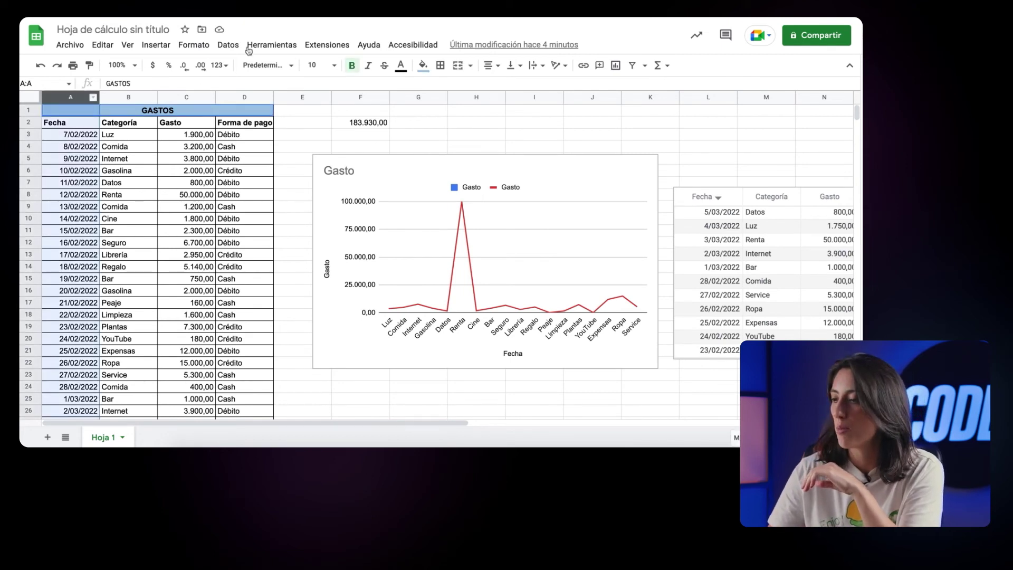
pyautogui.click(228, 45)
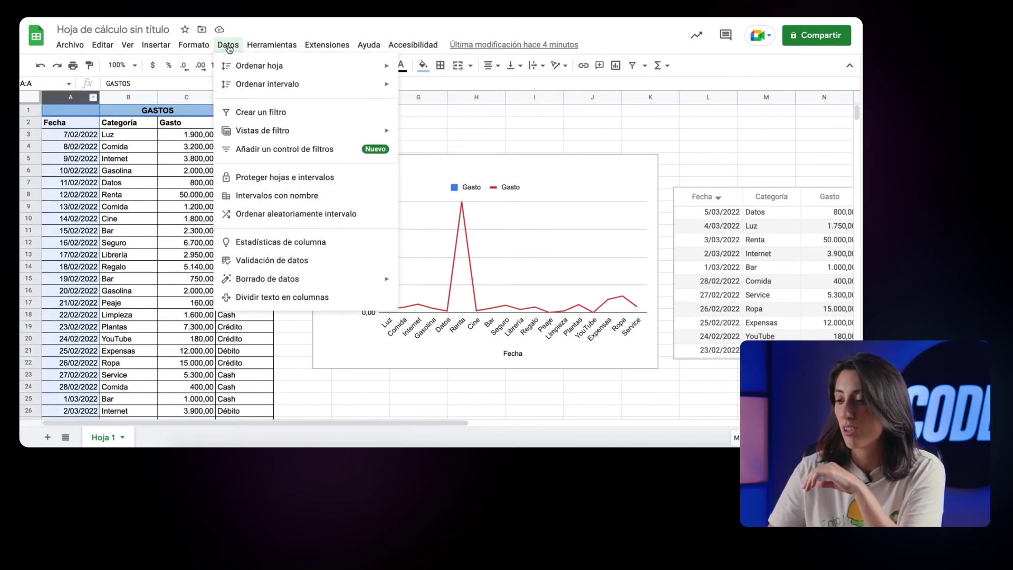
pyautogui.click(253, 261)
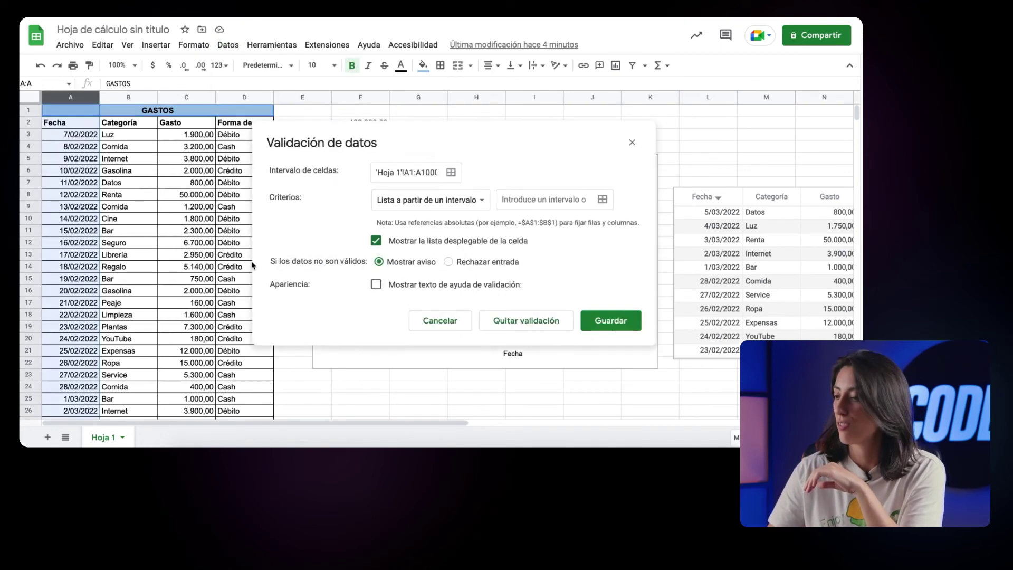
pyautogui.click(474, 200)
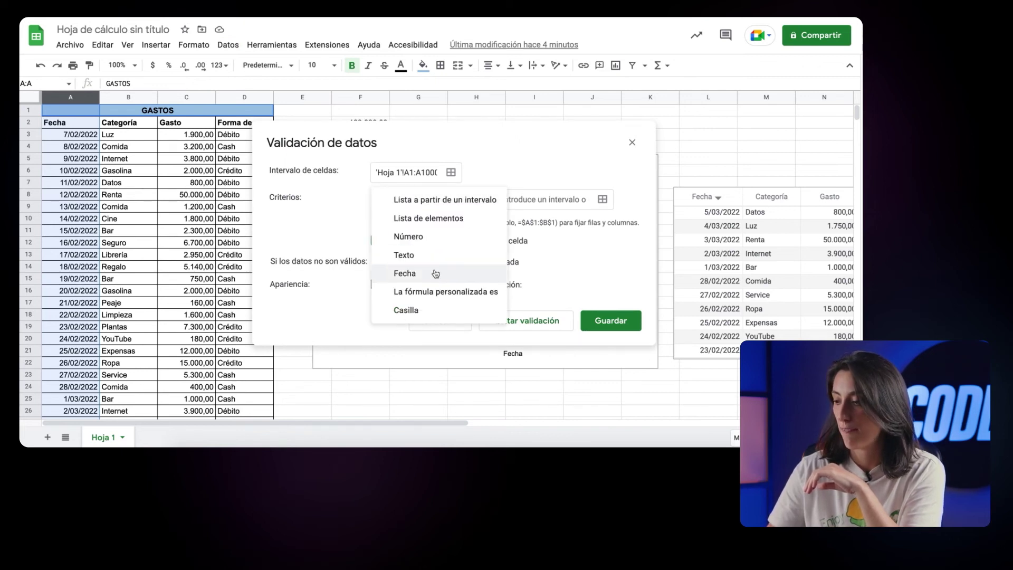
pyautogui.click(433, 274)
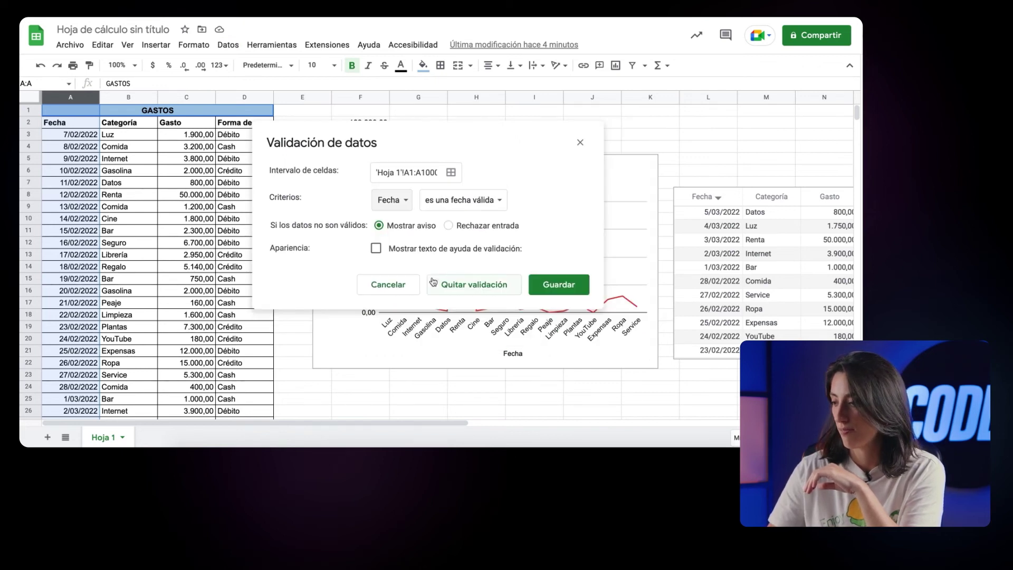
pyautogui.click(451, 227)
pyautogui.click(557, 284)
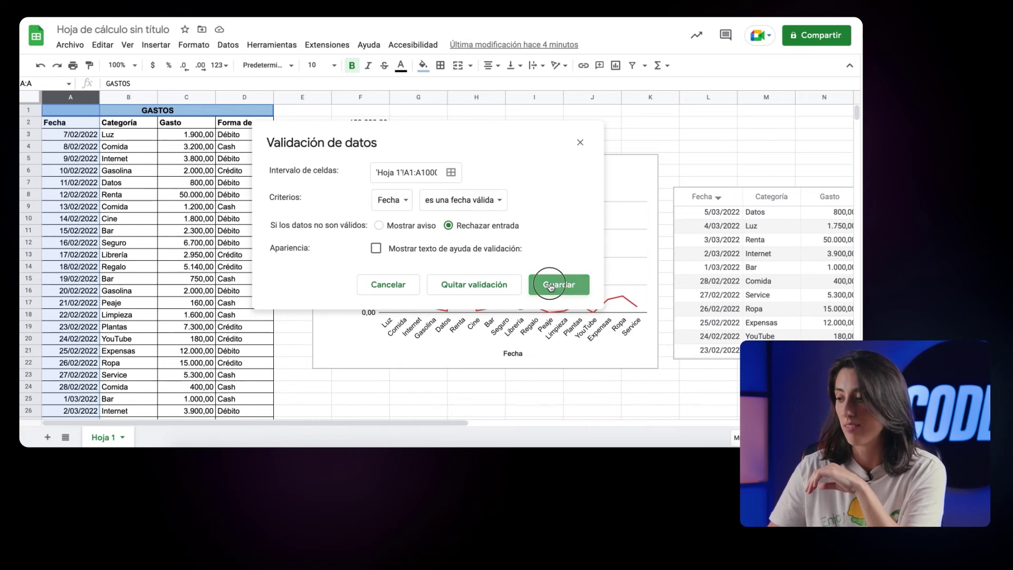
pyautogui.scroll(-2, 80, 239)
# Step: Edit empty cell A55 to bring up the febrero de 2022 date-picker calendar
pyautogui.scroll(-15, 80, 239)
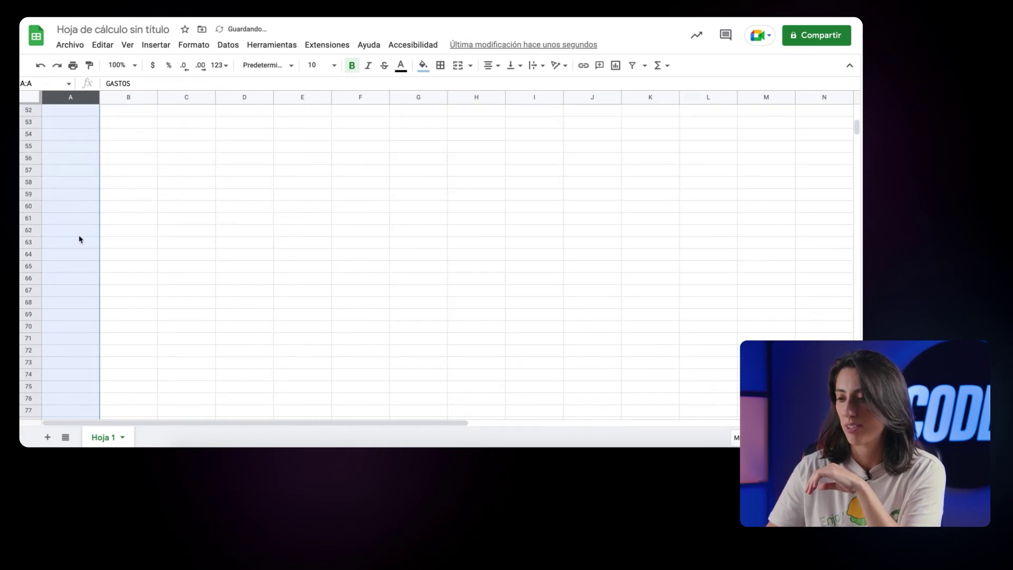
pyautogui.doubleClick(69, 170)
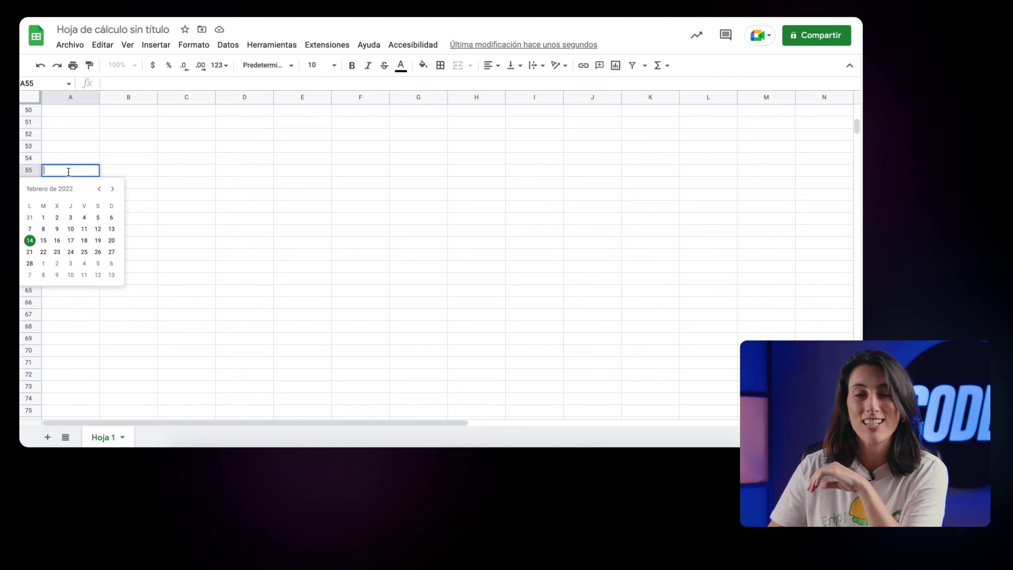